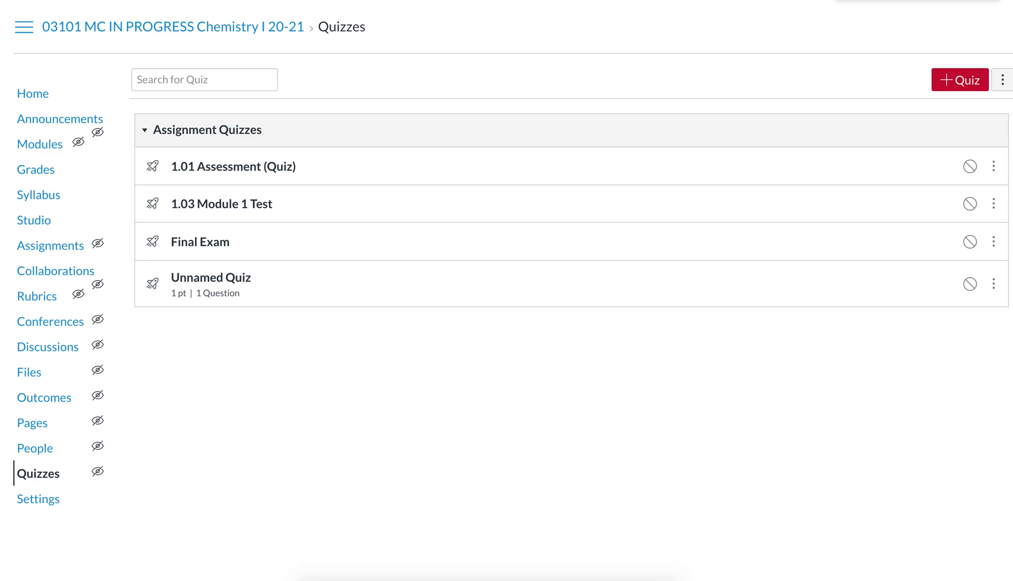
# - Create a new quiz and add a 1-point question set to the Formula Question type
pyautogui.click(955, 88)
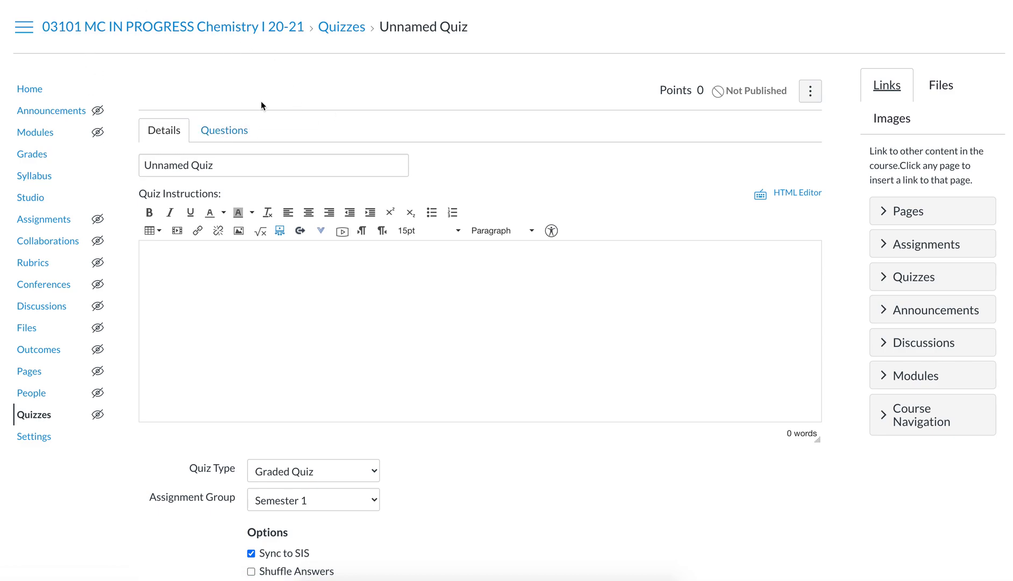
pyautogui.click(244, 131)
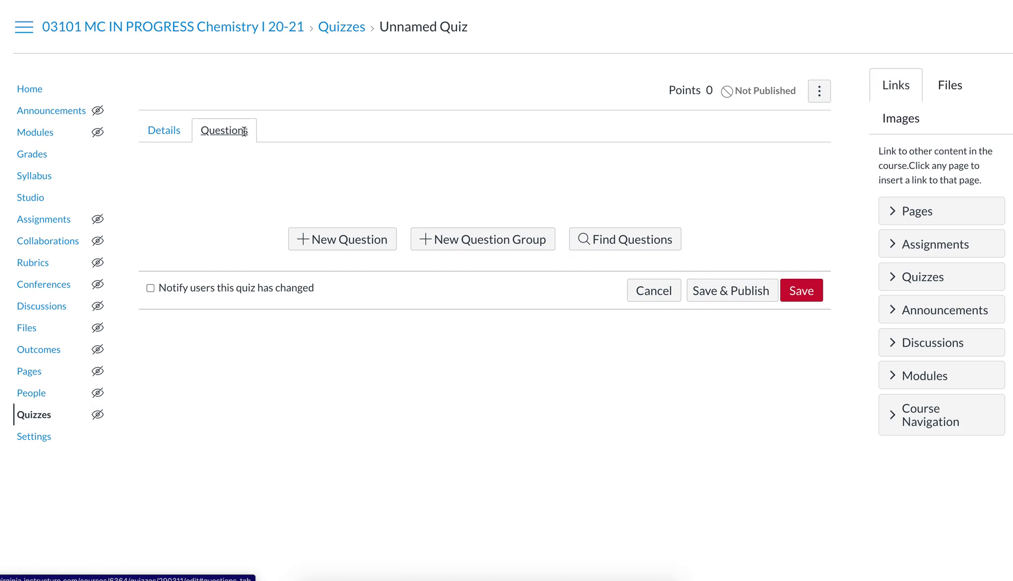
pyautogui.click(324, 251)
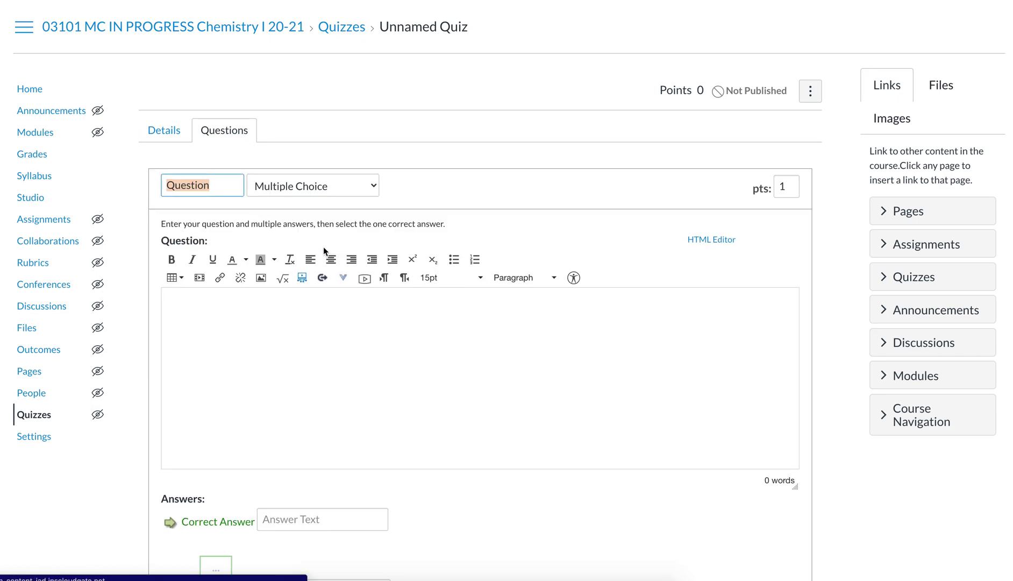
pyautogui.click(311, 191)
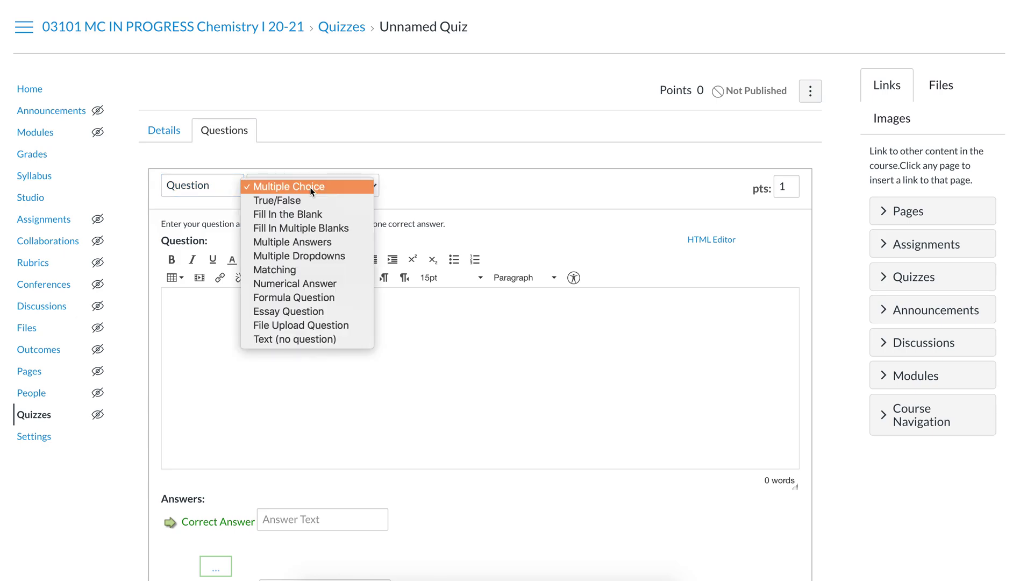
pyautogui.click(308, 296)
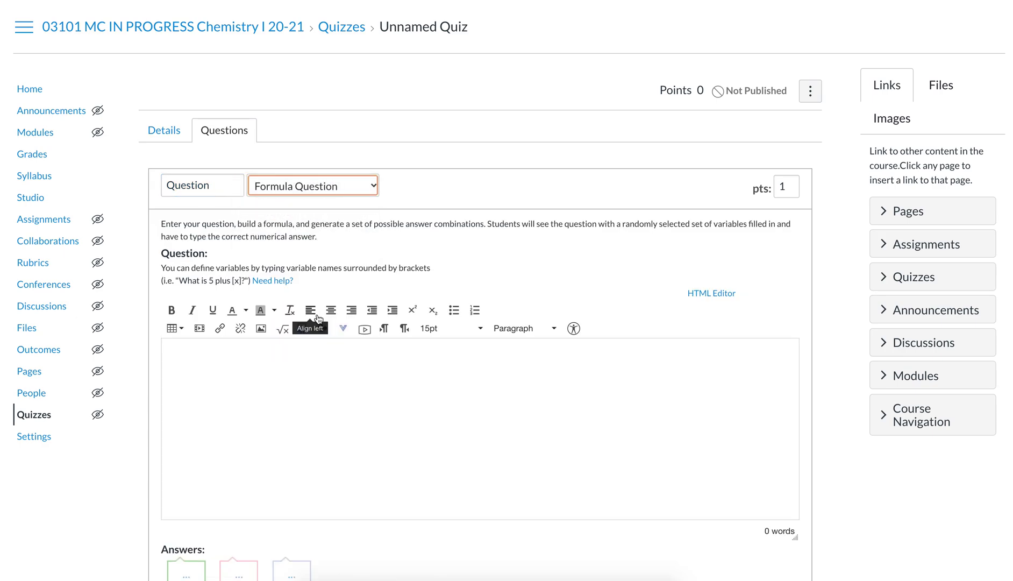
pyautogui.click(317, 361)
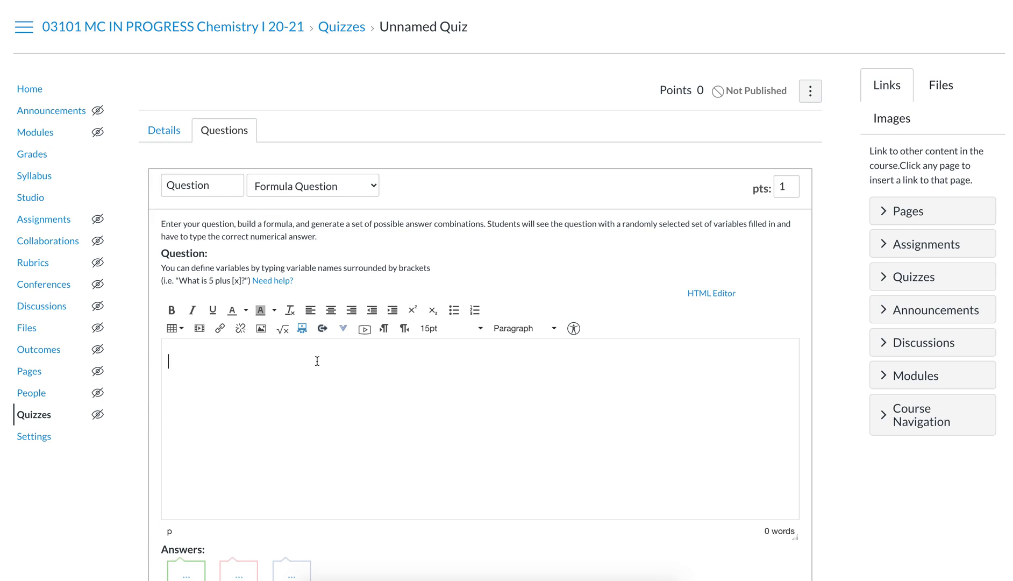
# - Paste the N2 + 3H2 ⇌ 2NH3 equation, then ask how much ammonia excess hydrogen and 12 g nitrogen synthesize
pyautogui.write('N2(g) + 3H2(g) ⇌ 2NH3(g)    ΔH = -92.4 kJ/mol')
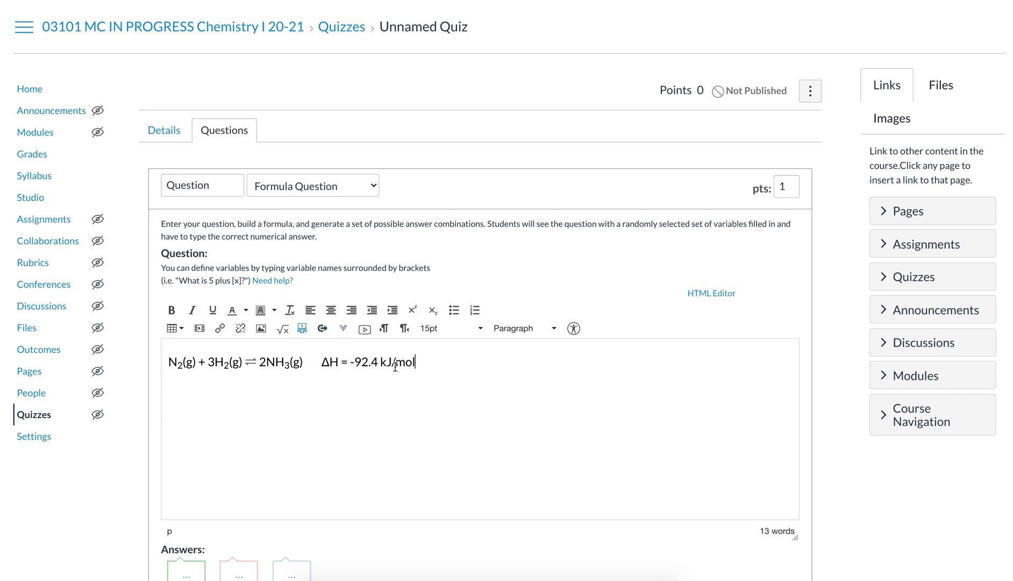
pyautogui.press('Return')
pyautogui.write('What')
pyautogui.press('BackSpace')
pyautogui.press('BackSpace')
pyautogui.press('BackSpace')
pyautogui.write('ith excess hydrogen,')
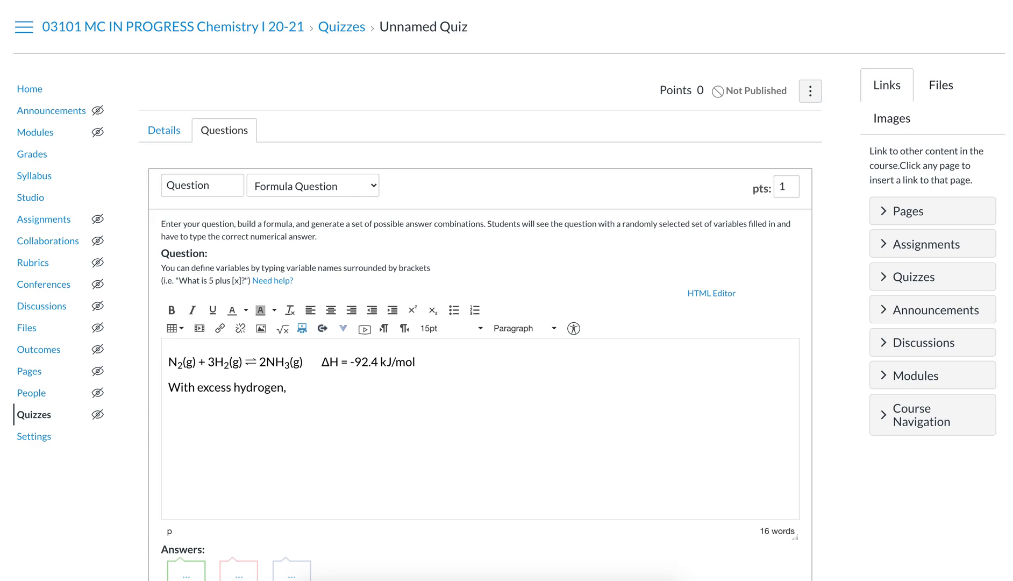
pyautogui.write(' how much')
pyautogui.press('BackSpace')
pyautogui.press('BackSpace')
pyautogui.press('BackSpace')
pyautogui.press('BackSpace')
pyautogui.press('BackSpace')
pyautogui.press('BackSpace')
pyautogui.press('BackSpace')
pyautogui.press('BackSpace')
pyautogui.press('BackSpace')
pyautogui.press('BackSpace')
pyautogui.write('and')
pyautogui.write('12 g of nitrogen')
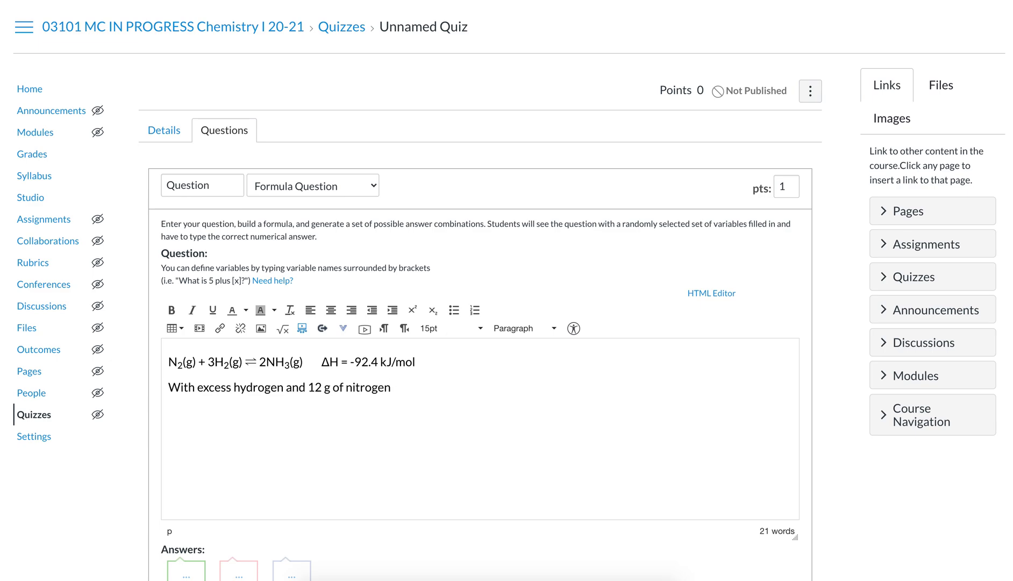
pyautogui.write(', how much amm')
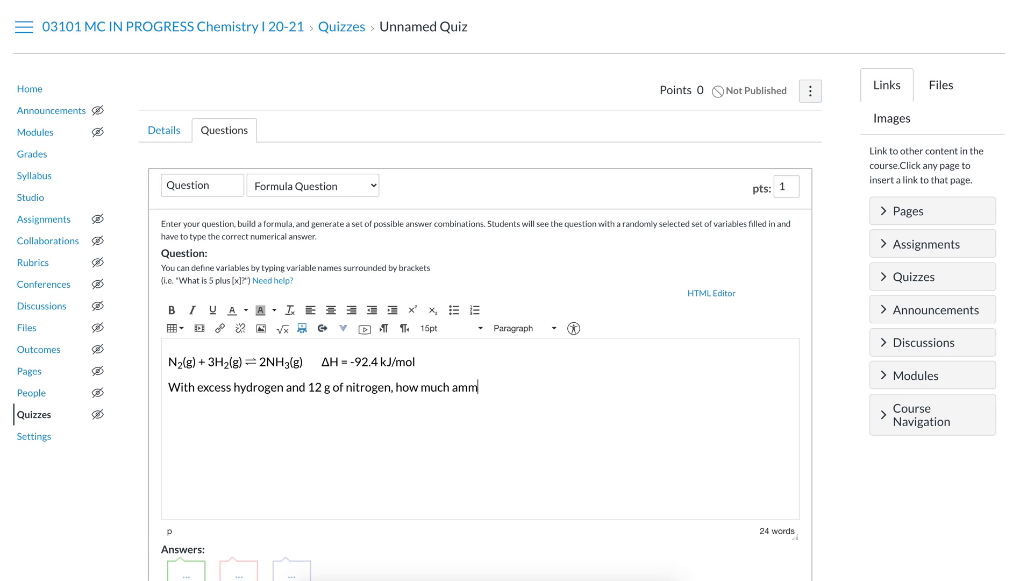
pyautogui.write('onia can be syn')
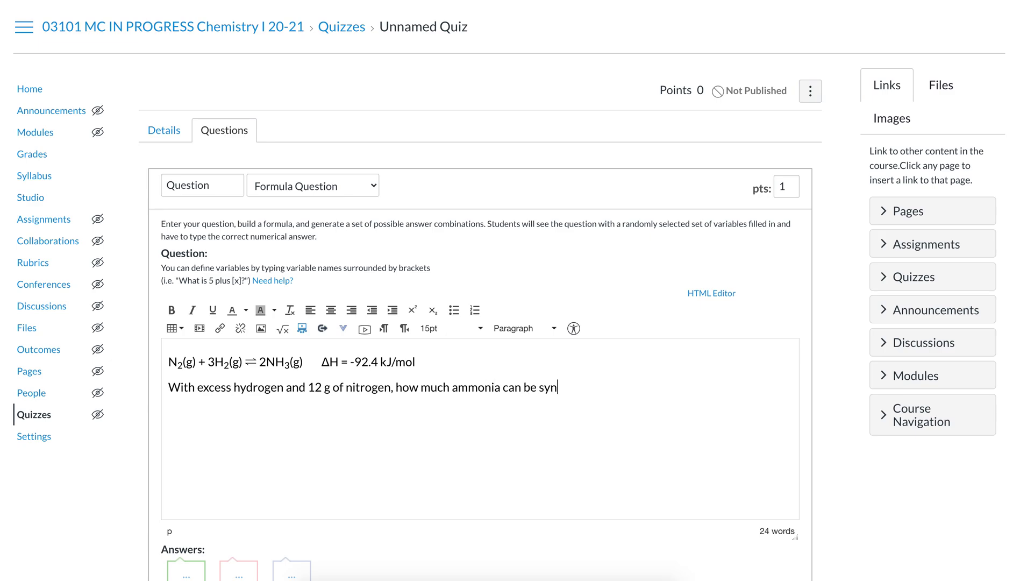
pyautogui.write('thesized?')
# - Add an 'Answer: ______ g' line ending with the copied NH3(g) formula
pyautogui.press('Return')
pyautogui.write('Anwe')
pyautogui.press('BackSpace')
pyautogui.press('BackSpace')
pyautogui.press('BackSpace')
pyautogui.write('ns')
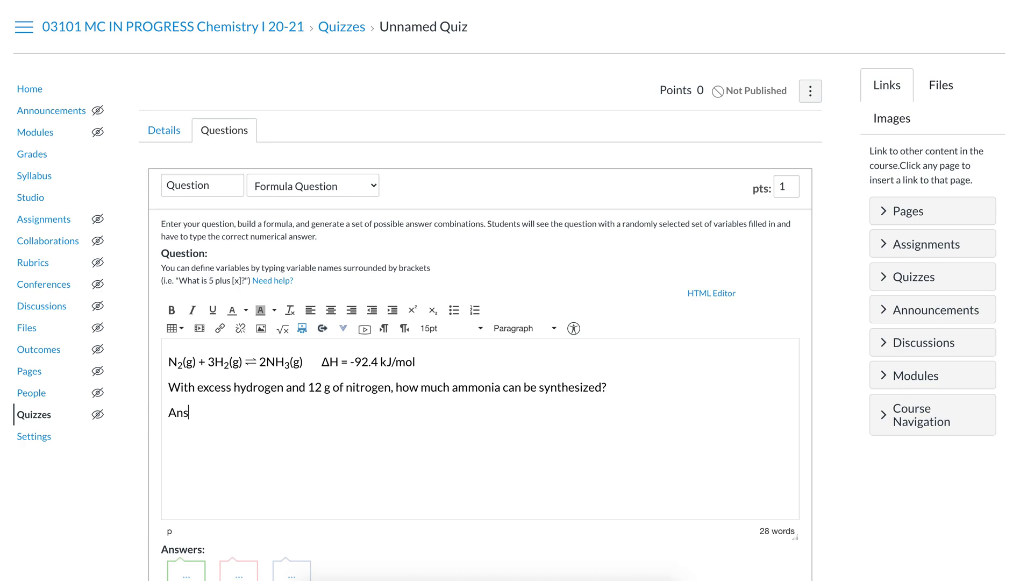
pyautogui.write('wer: ______')
pyautogui.write('g')
pyautogui.moveTo(266, 362); pyautogui.dragTo(302, 363)
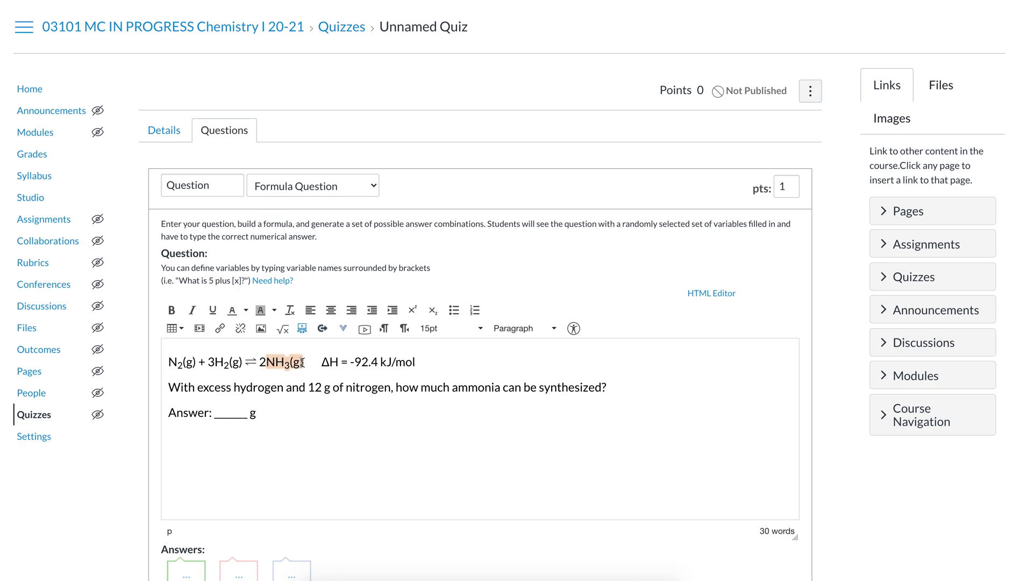
pyautogui.hotkey('ctrl', 'c')
pyautogui.click(297, 416)
pyautogui.hotkey('ctrl', 'v')
pyautogui.write(')')
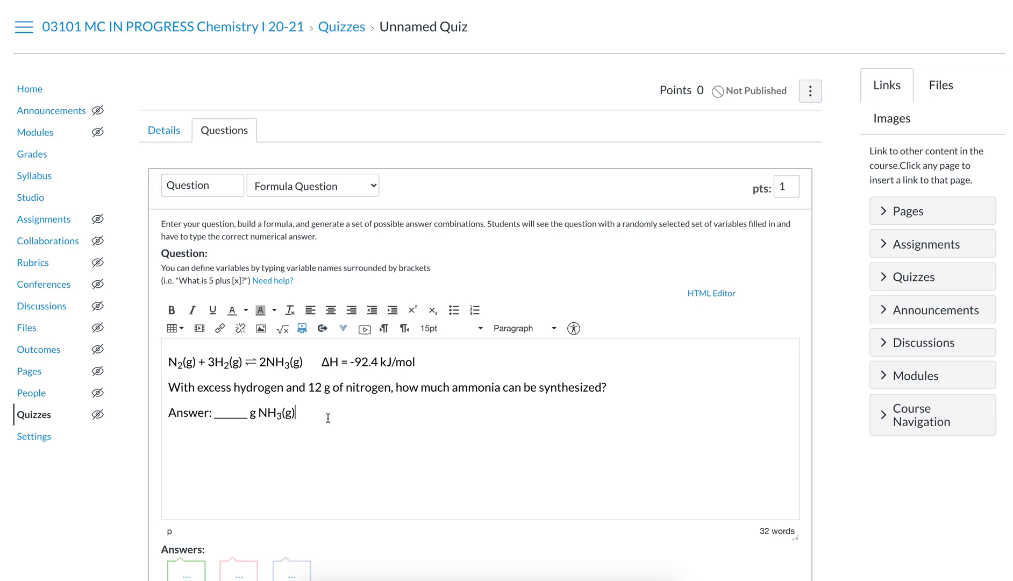
# - Reword the question to 'what mass of ammonia…, in grams?' and delete the Answer line
pyautogui.doubleClick(430, 389)
pyautogui.press('BackSpace')
pyautogui.press('BackSpace')
pyautogui.press('BackSpace')
pyautogui.press('BackSpace')
pyautogui.press('BackSpace')
pyautogui.write('what mass')
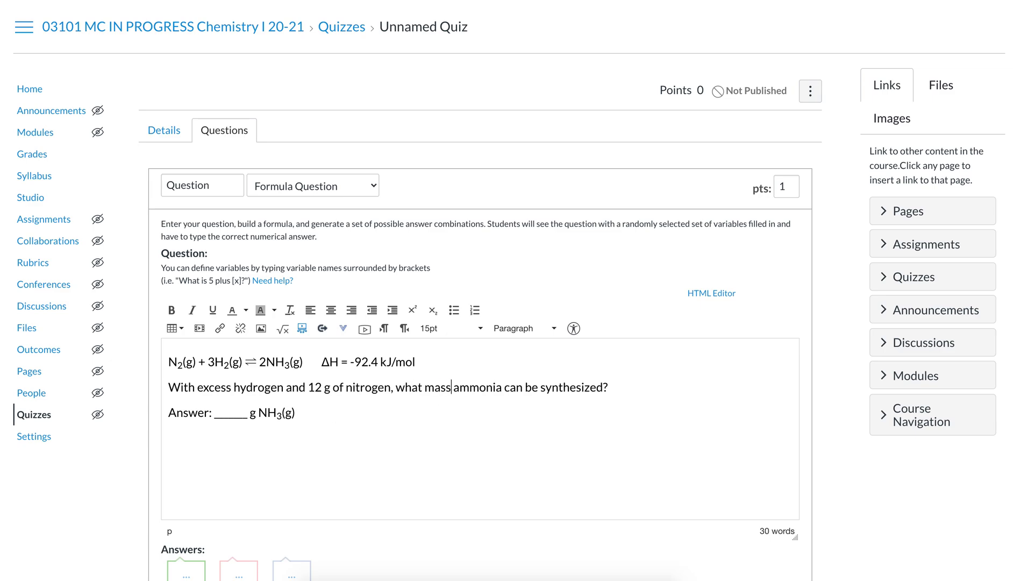
pyautogui.write(' of')
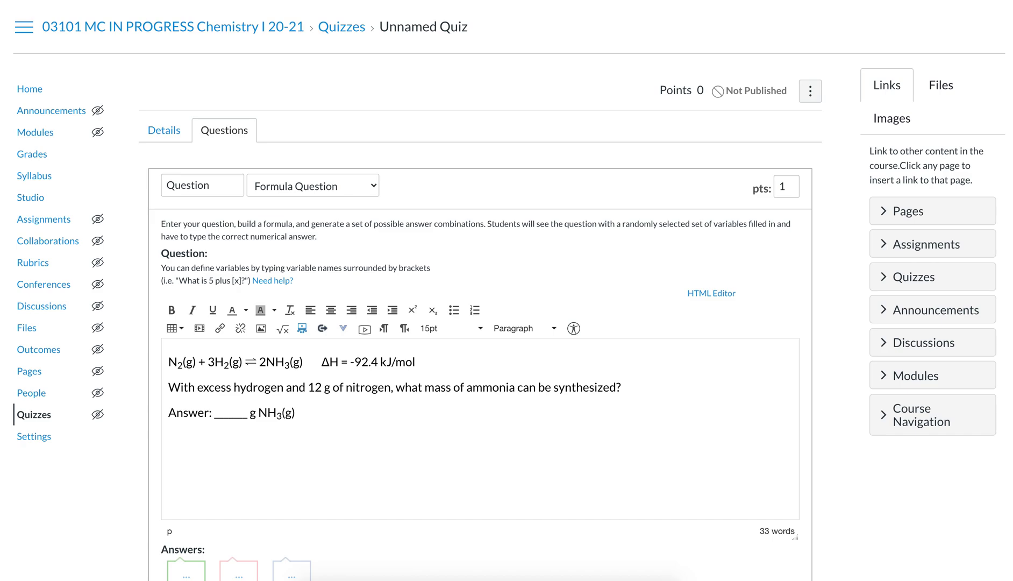
pyautogui.click(619, 388)
pyautogui.write(', in grams')
pyautogui.moveTo(296, 413); pyautogui.dragTo(156, 421)
pyautogui.press('BackSpace')
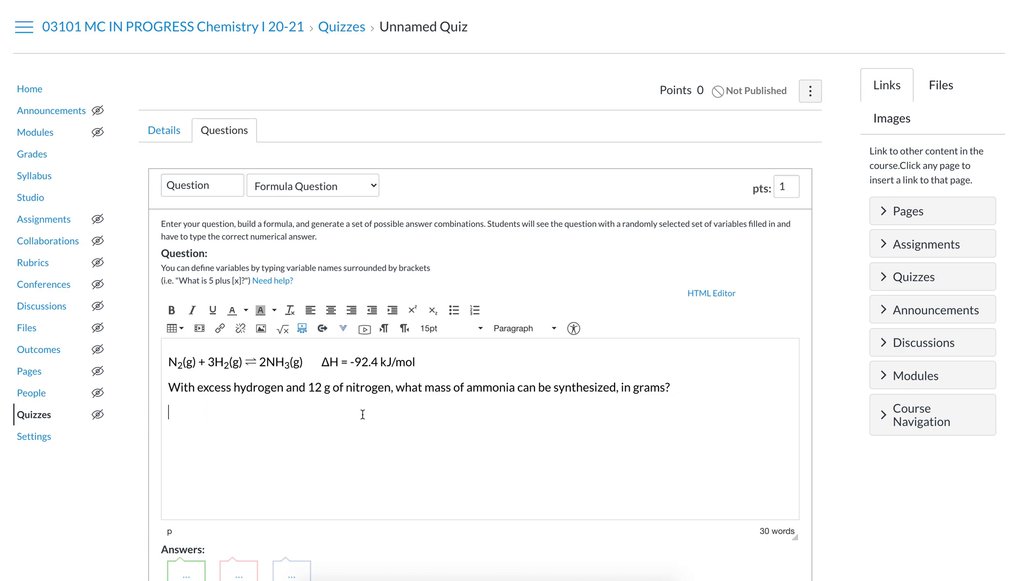
pyautogui.click(321, 386)
# - Replace the 12 before 'g of nitrogen' with the variable [N]
pyautogui.press('BackSpace')
pyautogui.press('BackSpace')
pyautogui.press('BackSpace')
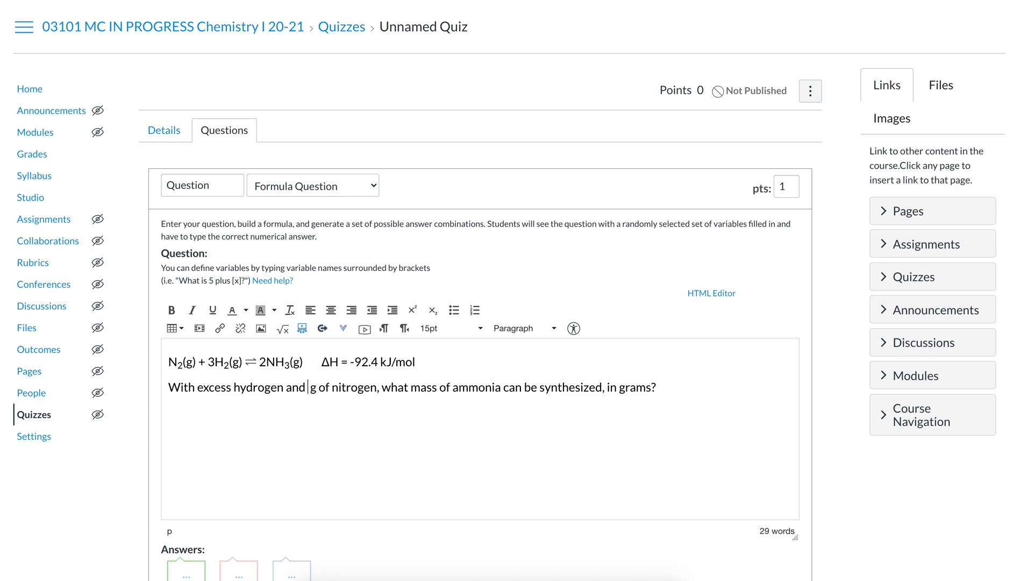
pyautogui.write('[] ')
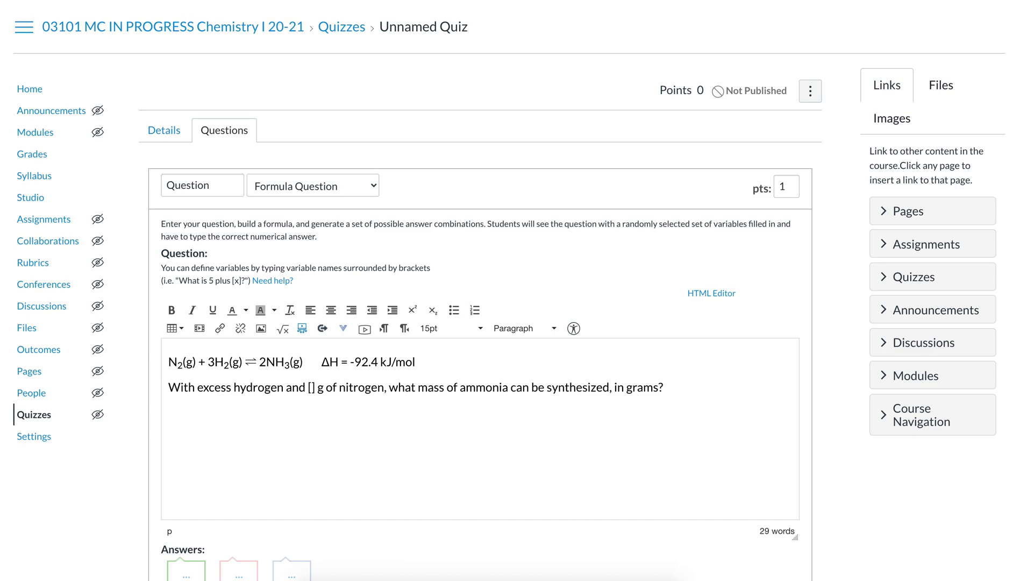
pyautogui.write('cat')
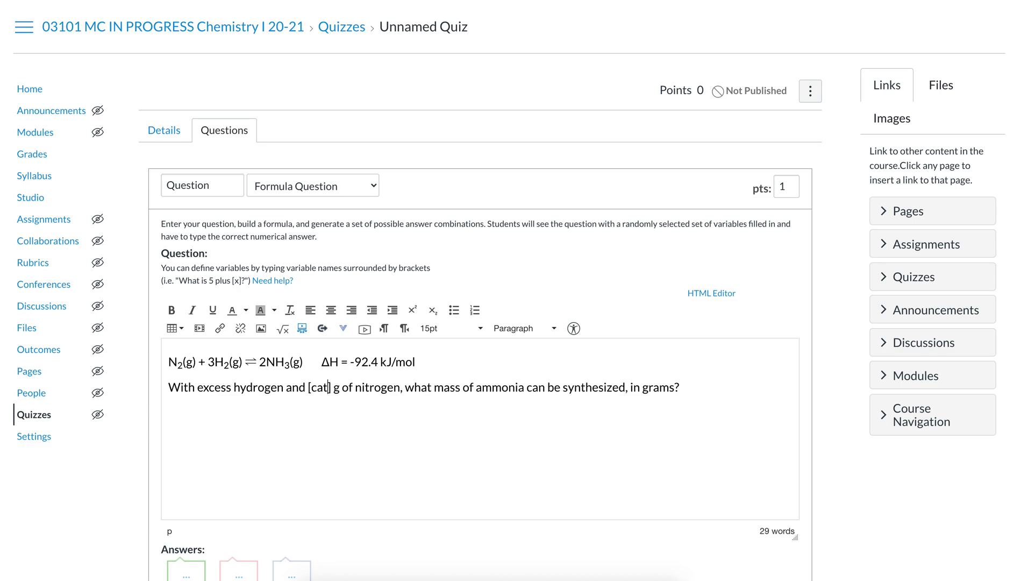
pyautogui.press('BackSpace')
pyautogui.press('BackSpace')
pyautogui.press('BackSpace')
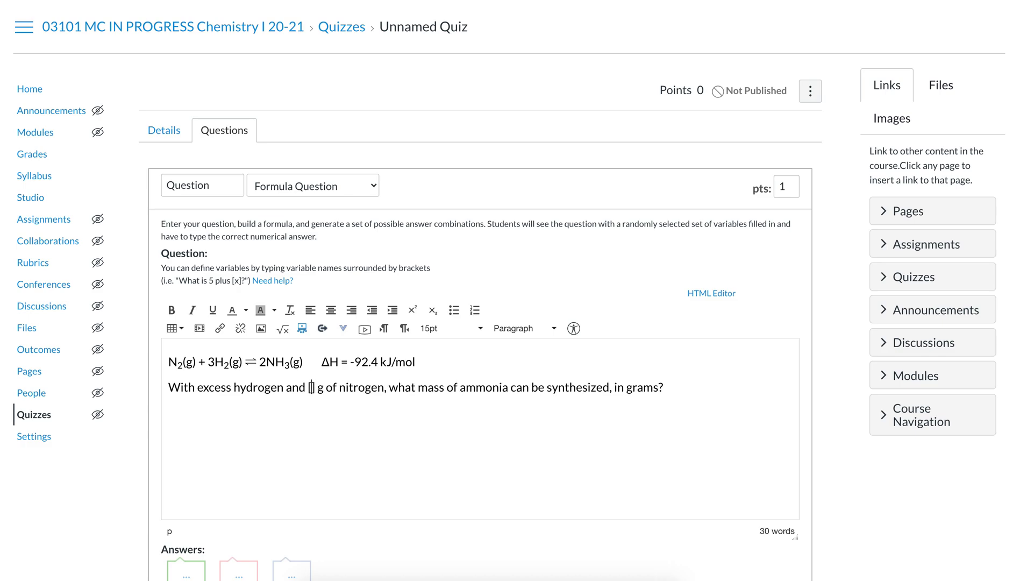
pyautogui.write('N')
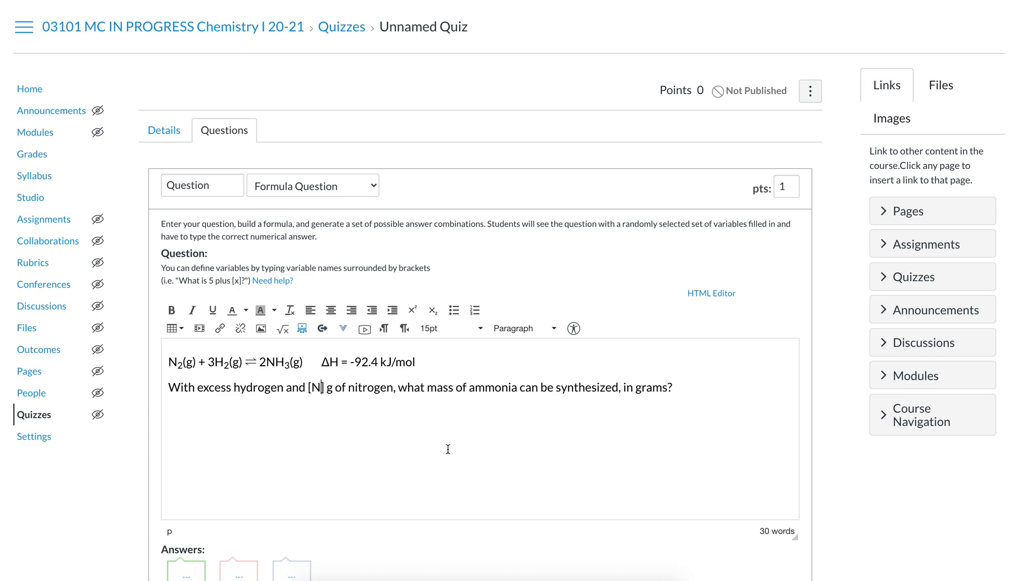
pyautogui.click(679, 419)
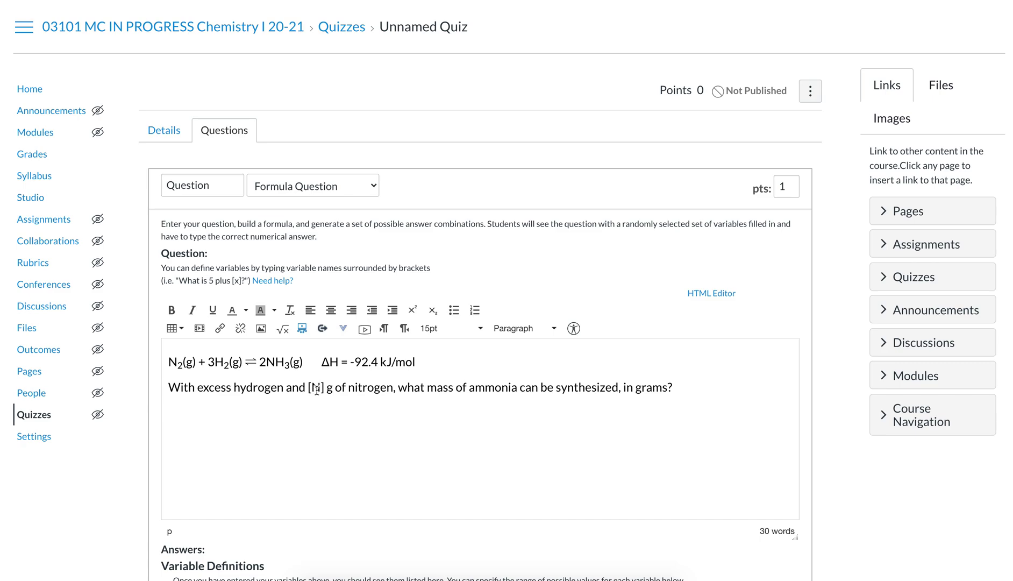
pyautogui.scroll(-3, 333, 405)
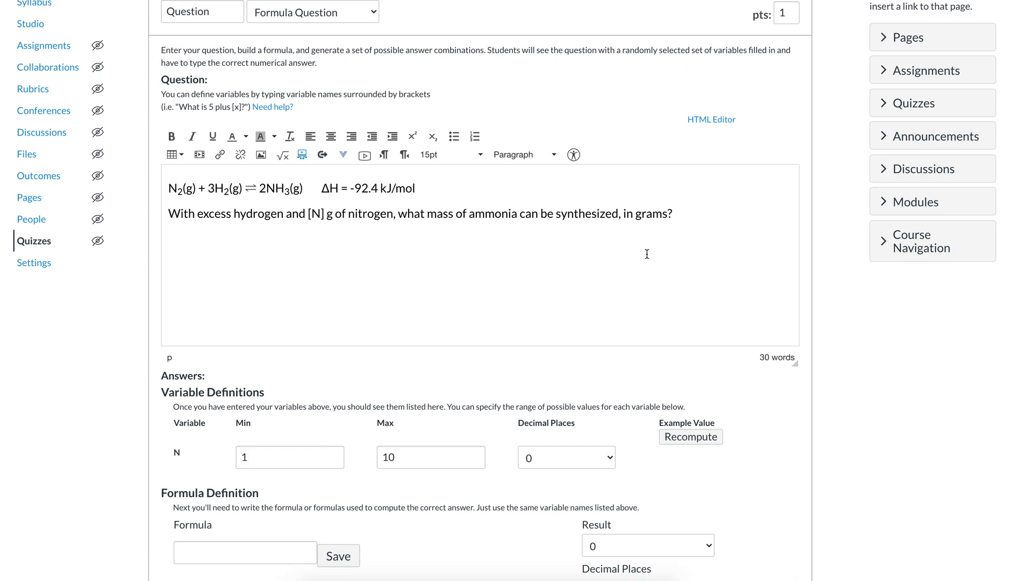
pyautogui.press('Return')
pyautogui.write('[p] [dog]')
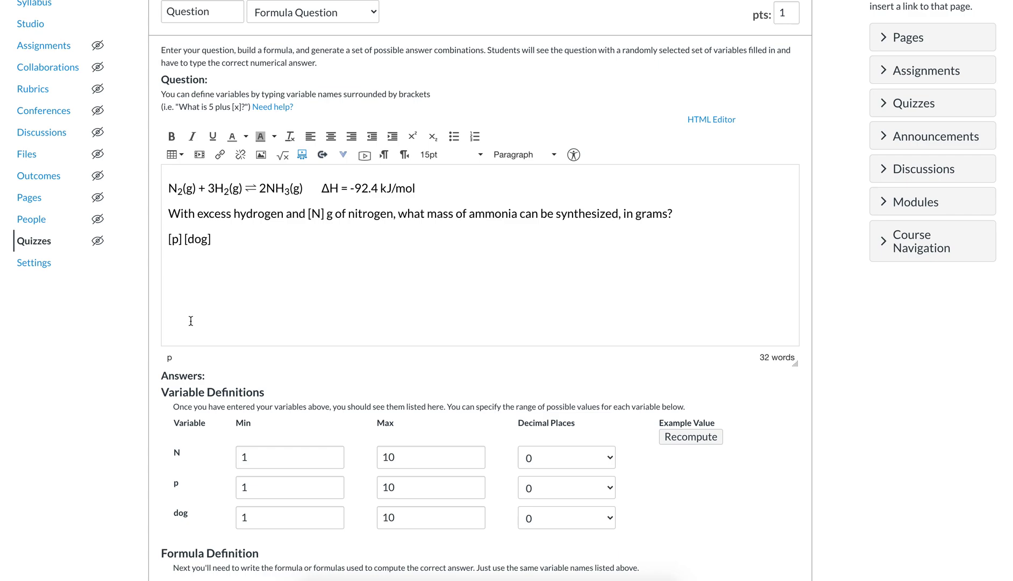
pyautogui.moveTo(212, 240); pyautogui.dragTo(164, 241)
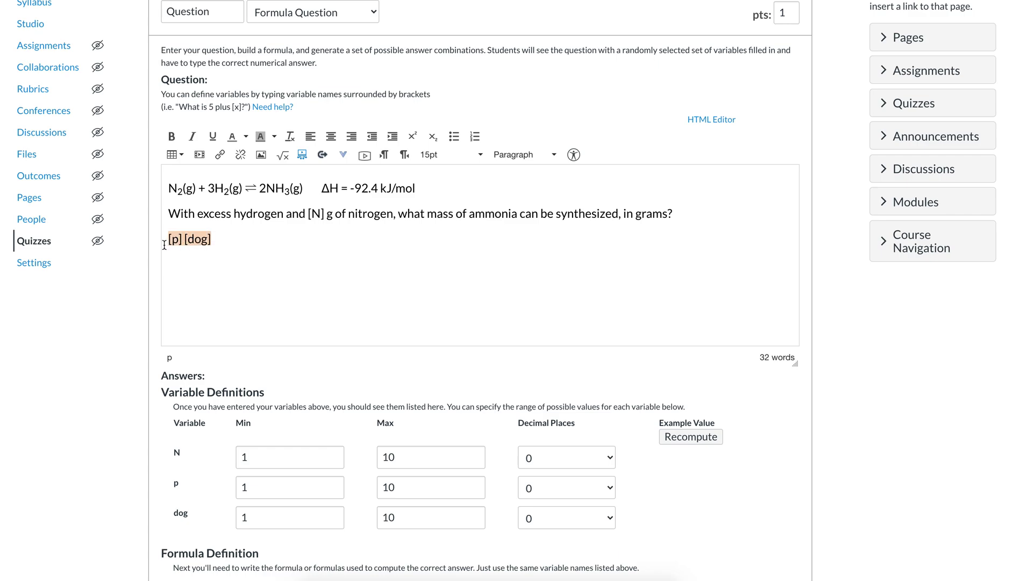
pyautogui.press('BackSpace')
pyautogui.press('BackSpace')
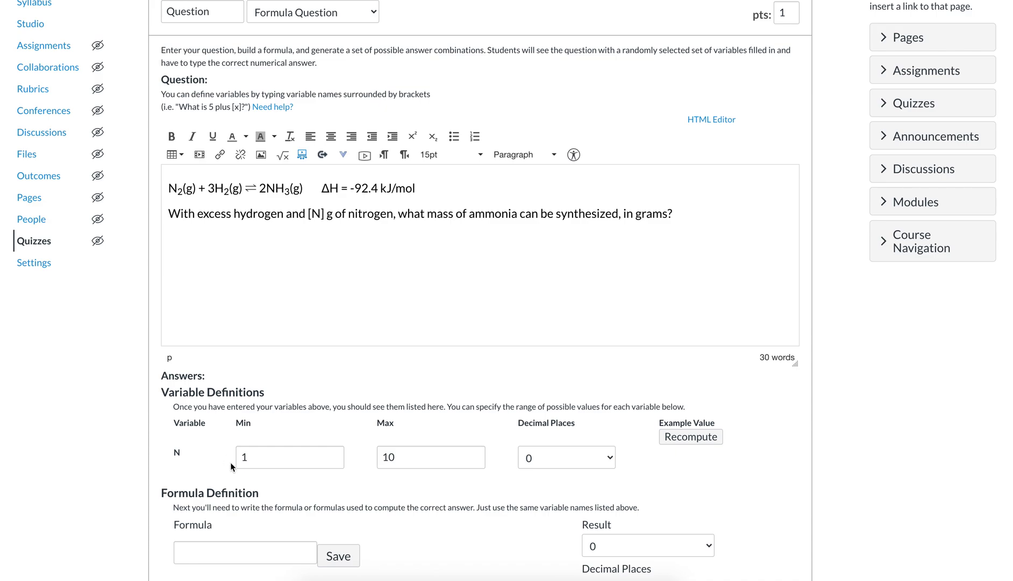
# - Set variable N's minimum to 4 and its maximum to 19
pyautogui.click(260, 457)
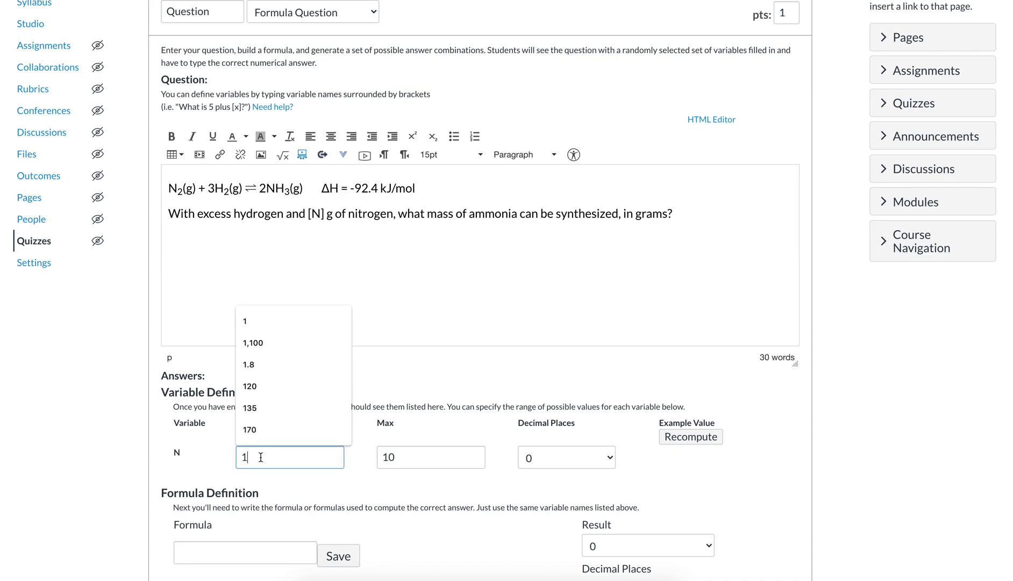
pyautogui.press('BackSpace')
pyautogui.write('4')
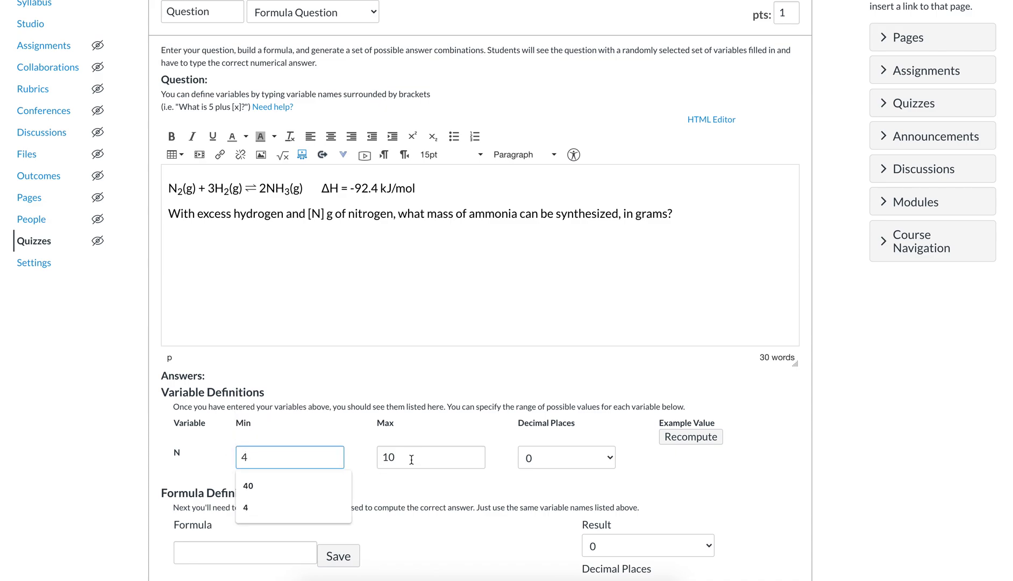
pyautogui.click(428, 456)
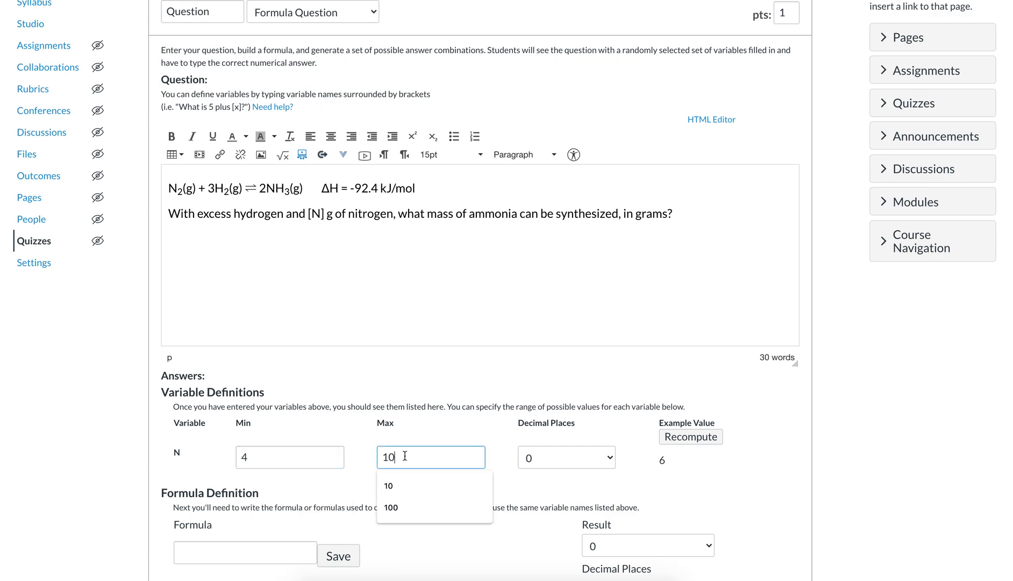
pyautogui.press('BackSpace')
pyautogui.write('15')
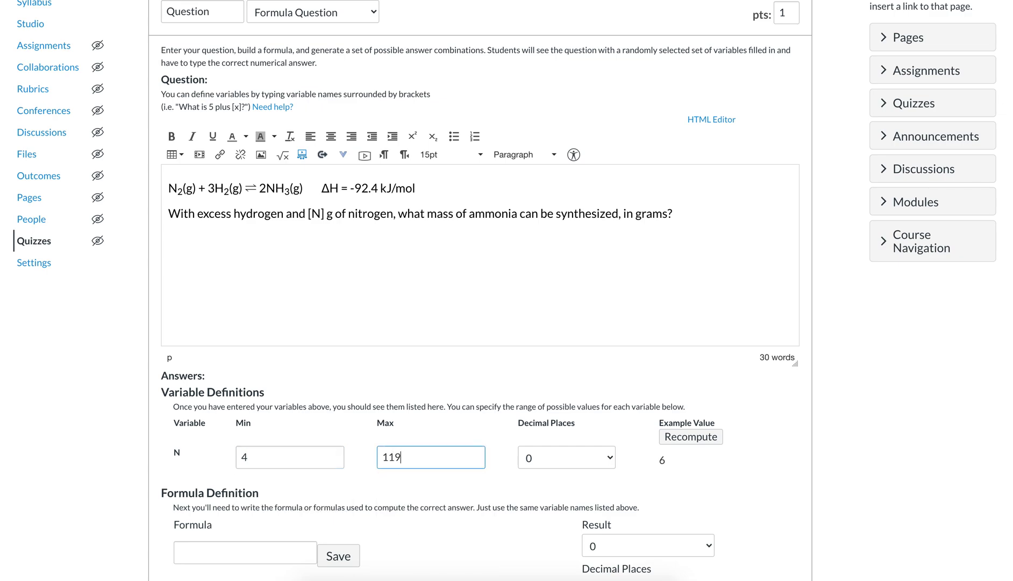
pyautogui.press('BackSpace')
pyautogui.press('BackSpace')
pyautogui.write('9')
# - Set variable N's Decimal Places to 1
pyautogui.scroll(-2, 559, 462)
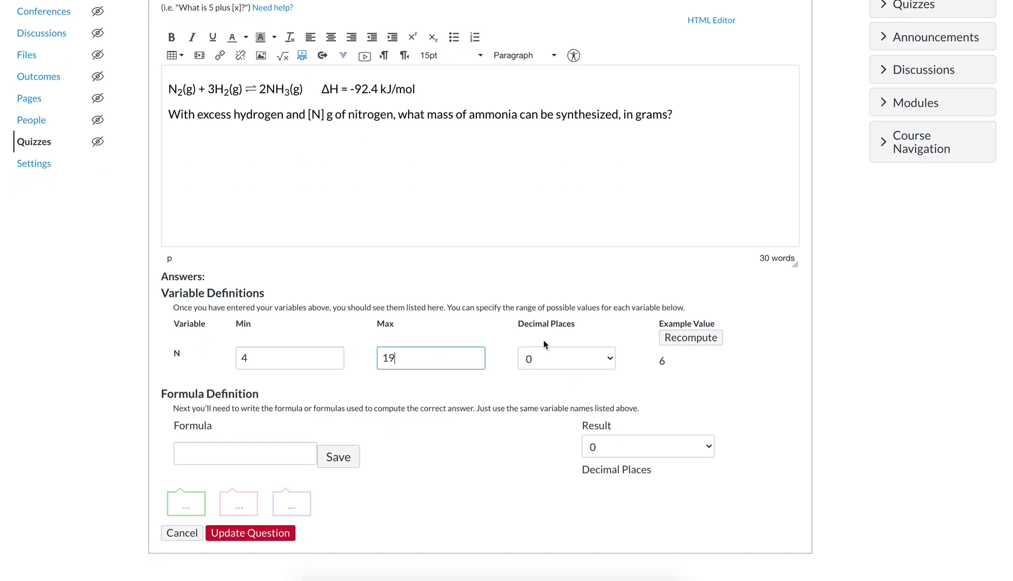
pyautogui.click(553, 354)
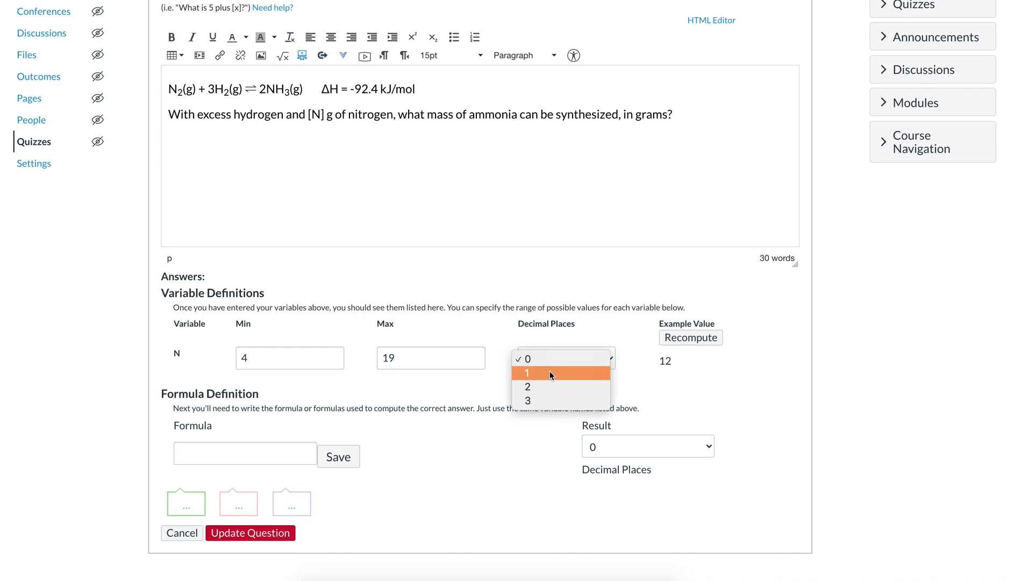
pyautogui.click(549, 371)
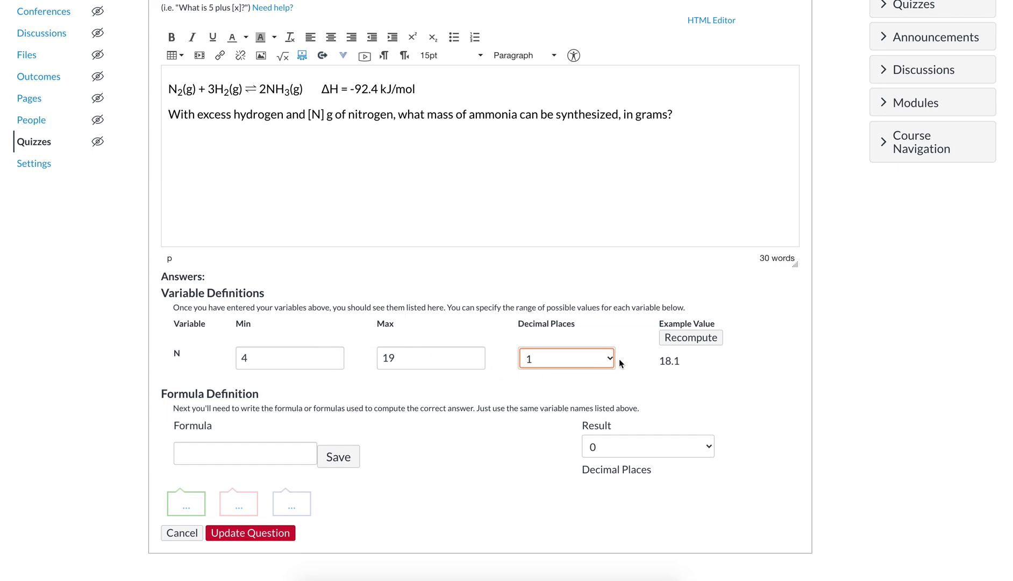
# - Recompute N repeatedly to preview sample values such as 10.9
pyautogui.click(693, 338)
pyautogui.click(693, 338)
pyautogui.click(693, 338)
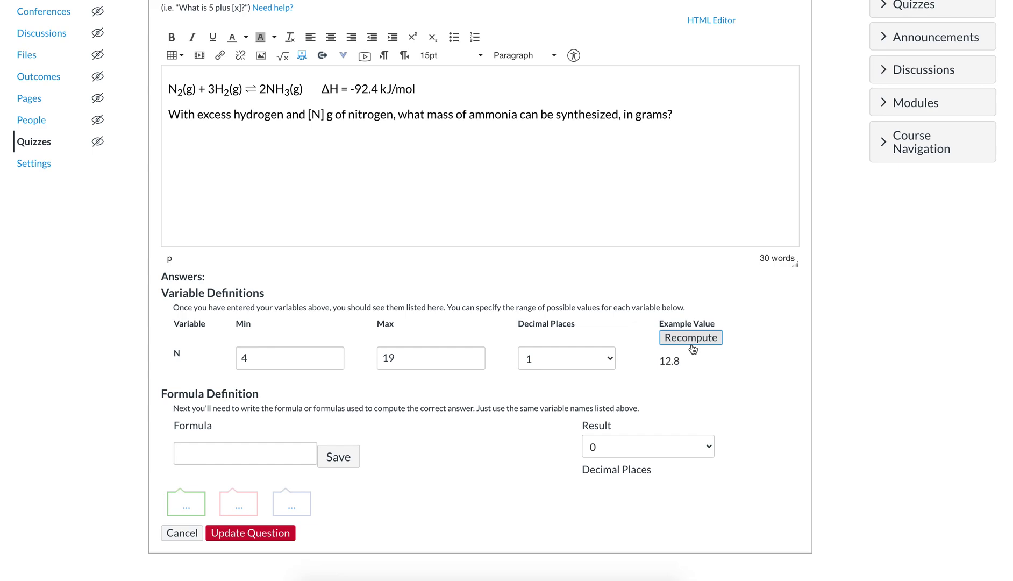
pyautogui.click(693, 337)
pyautogui.click(693, 346)
pyautogui.click(692, 346)
pyautogui.click(693, 346)
pyautogui.click(693, 346)
pyautogui.click(693, 346)
pyautogui.click(692, 346)
pyautogui.click(693, 346)
pyautogui.click(693, 346)
pyautogui.click(693, 346)
pyautogui.click(692, 346)
pyautogui.click(693, 346)
# - Recompute N three more times for new sample values
pyautogui.click(682, 343)
pyautogui.click(682, 343)
pyautogui.click(682, 343)
pyautogui.click(681, 343)
# - Enter the answer formula N*((1*2*17.03)/(1*28.01*1*1)) in the Formula field
pyautogui.click(256, 455)
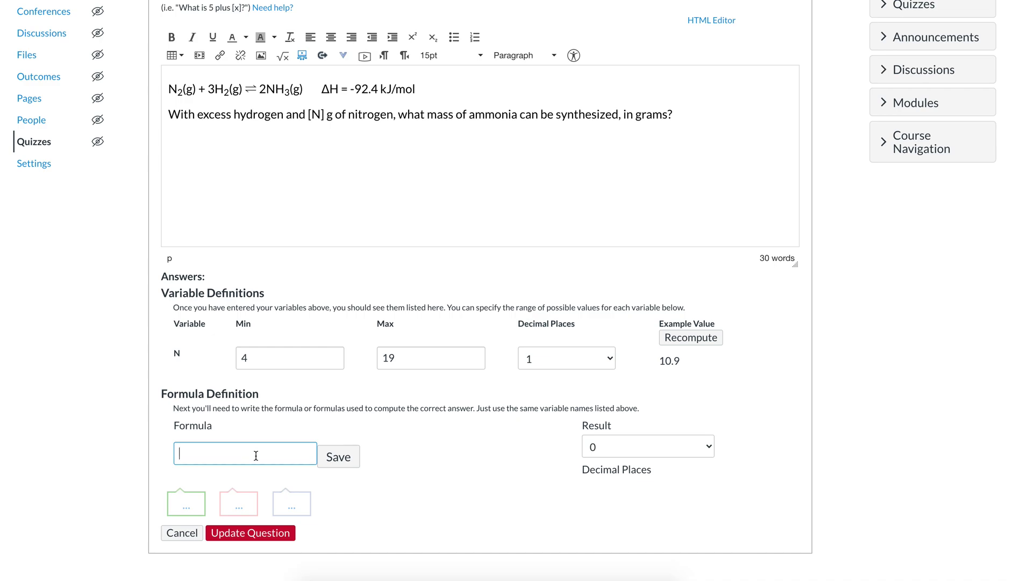
pyautogui.write('N')
pyautogui.write('*(')
pyautogui.write('(')
pyautogui.write('1')
pyautogui.write('*2')
pyautogui.write(')')
pyautogui.press('BackSpace')
pyautogui.write('*1)')
pyautogui.press('BackSpace')
pyautogui.write('7.03)/(1*28.01*1*1))')
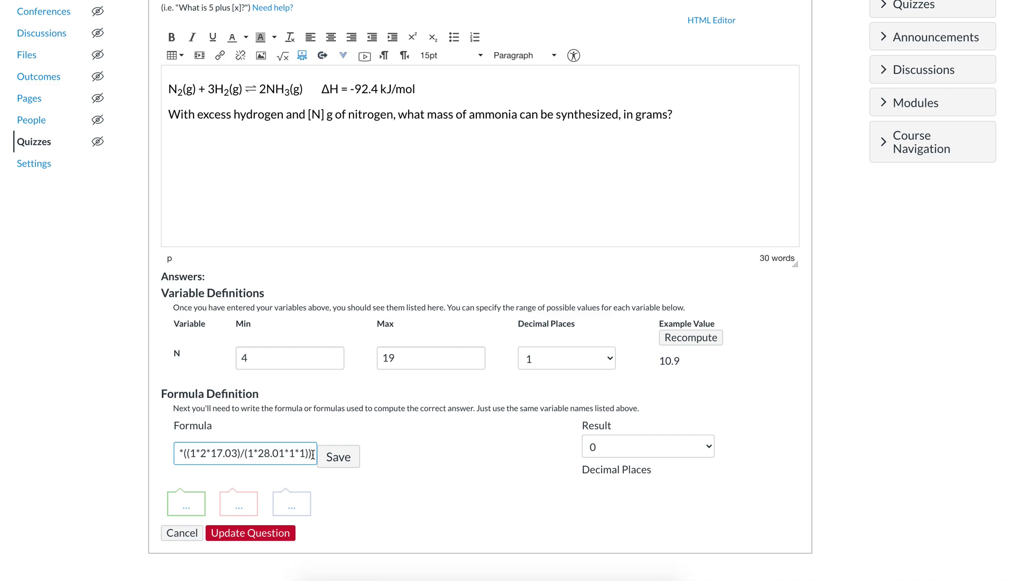
pyautogui.moveTo(312, 453); pyautogui.dragTo(181, 442)
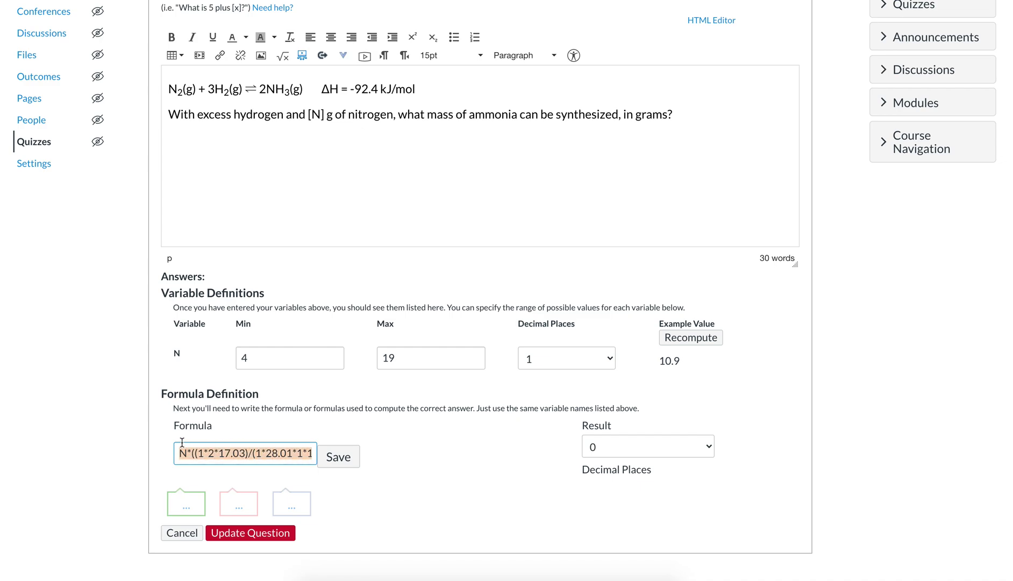
# - Save the formula and round its result to 1 decimal place, showing 13.3
pyautogui.click(358, 456)
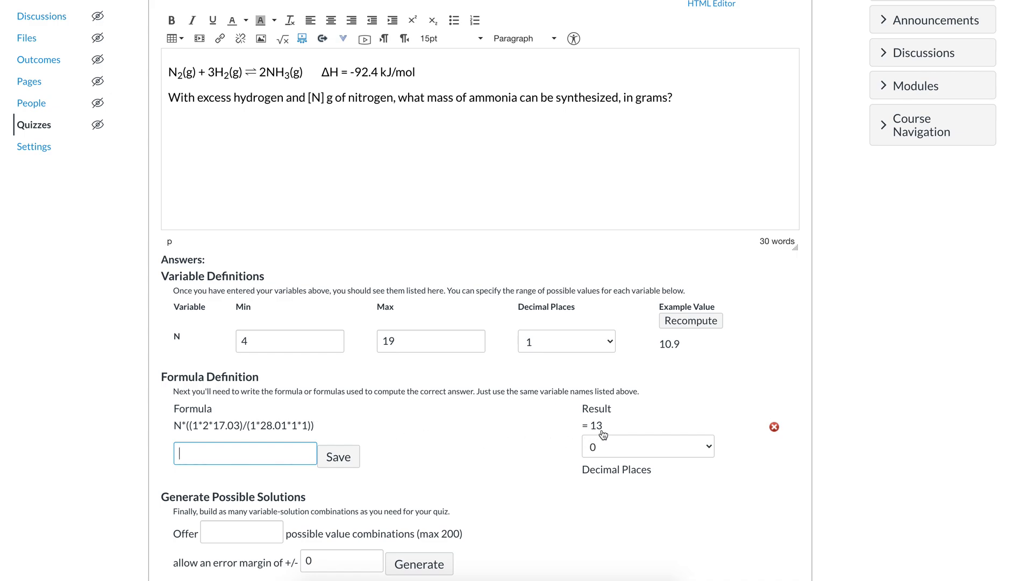
pyautogui.click(605, 448)
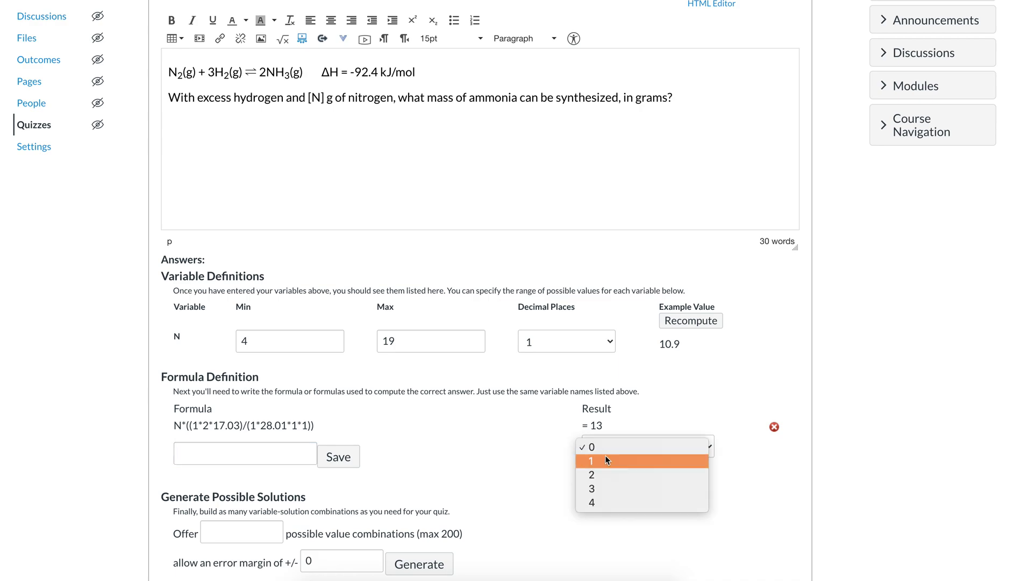
pyautogui.click(603, 497)
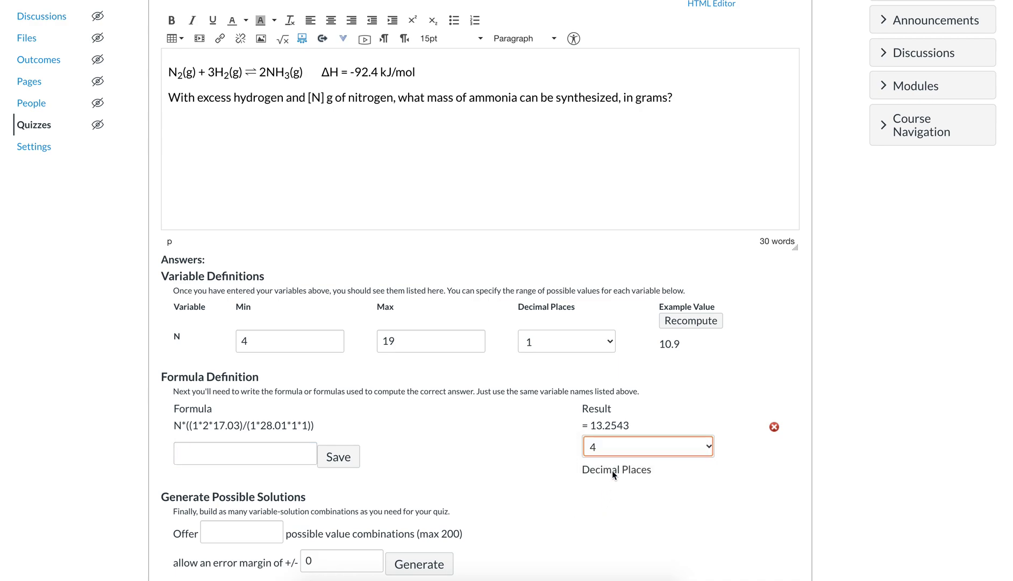
pyautogui.click(617, 443)
pyautogui.click(597, 408)
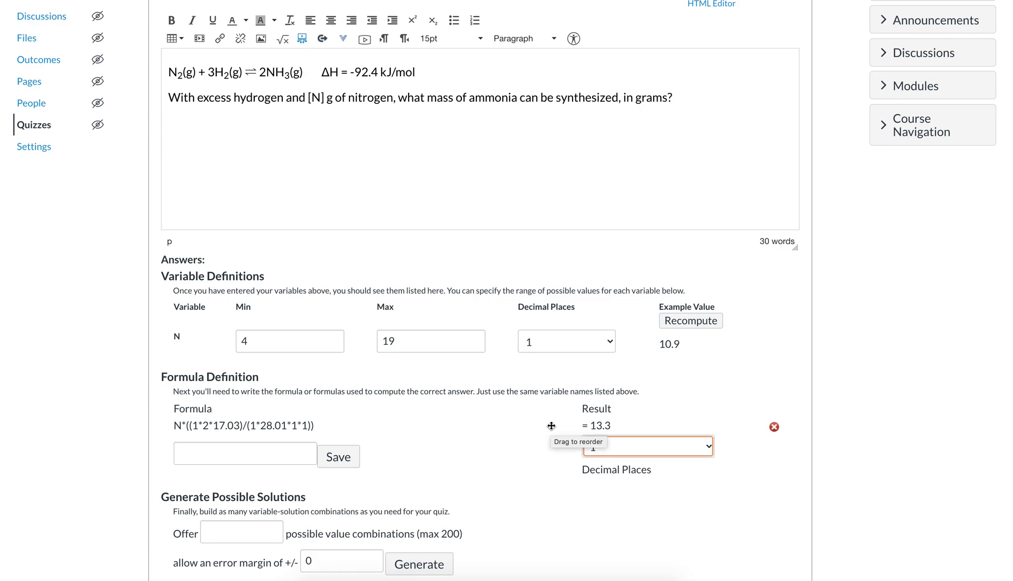
pyautogui.click(620, 450)
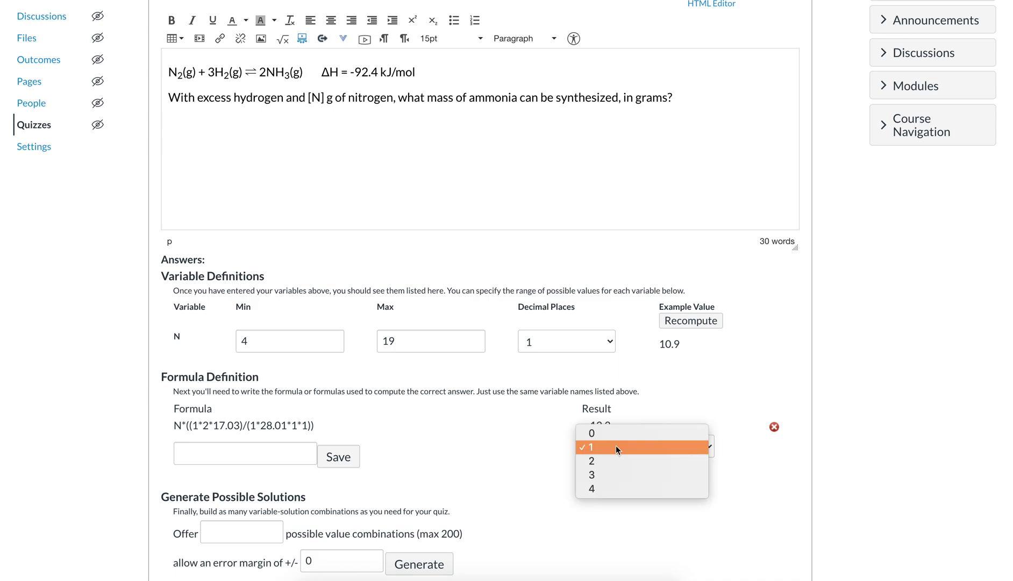
pyautogui.click(532, 447)
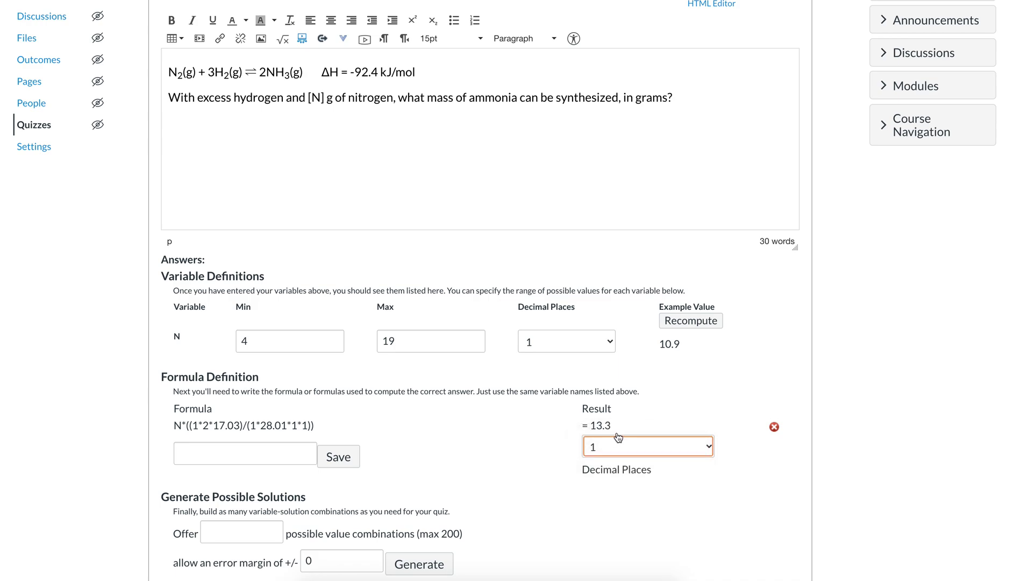
pyautogui.scroll(-1, 482, 467)
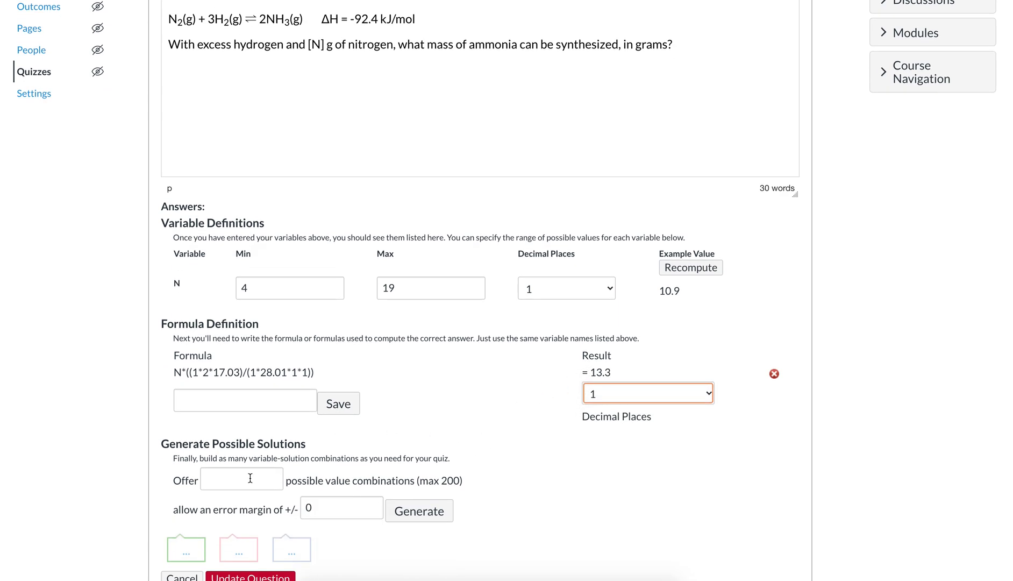
# - Request 30 answer combinations with a 2% error margin and generate the solutions table
pyautogui.scroll(-2, 249, 477)
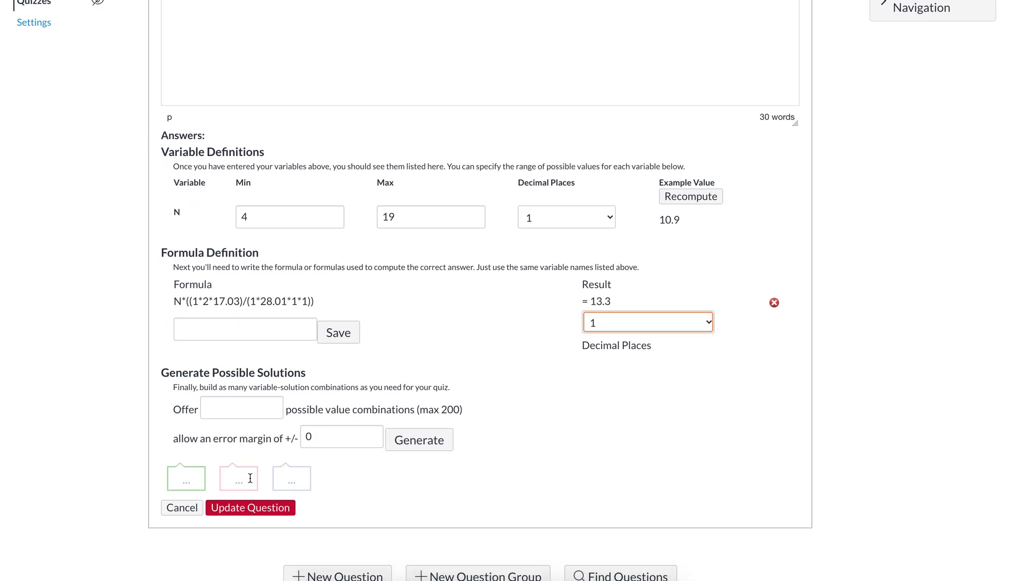
pyautogui.click(243, 405)
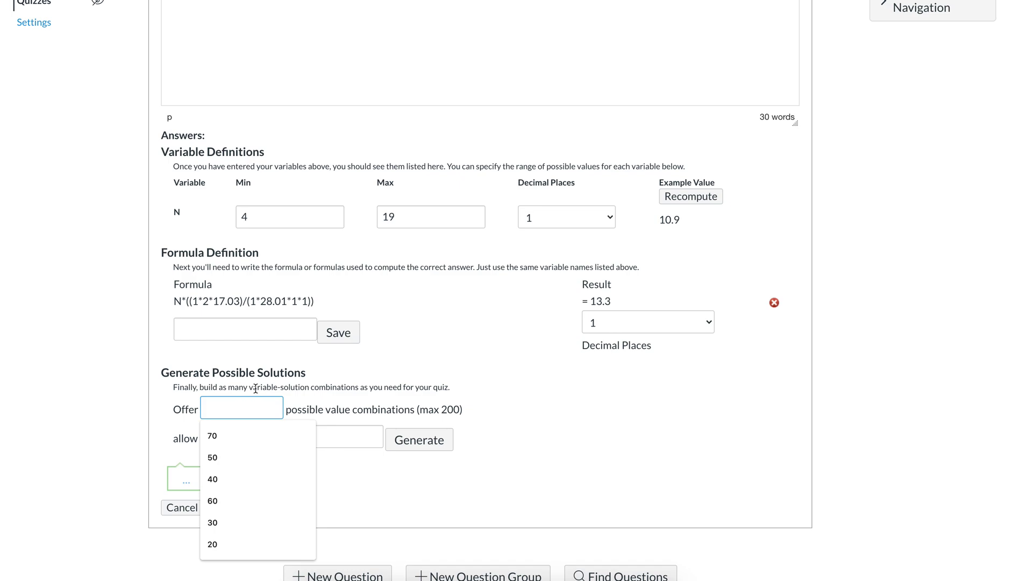
pyautogui.write('30')
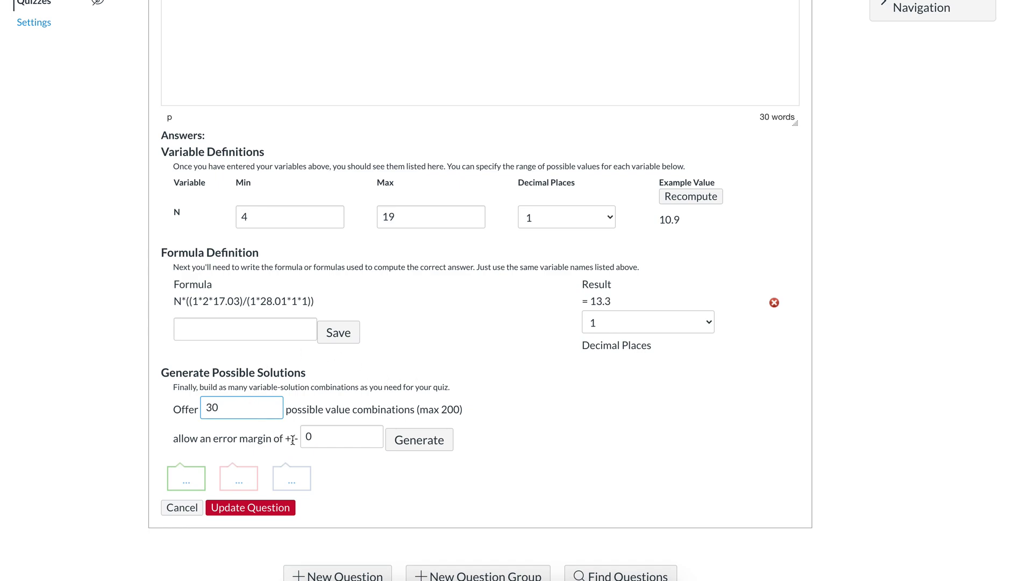
pyautogui.click(320, 436)
pyautogui.press('BackSpace')
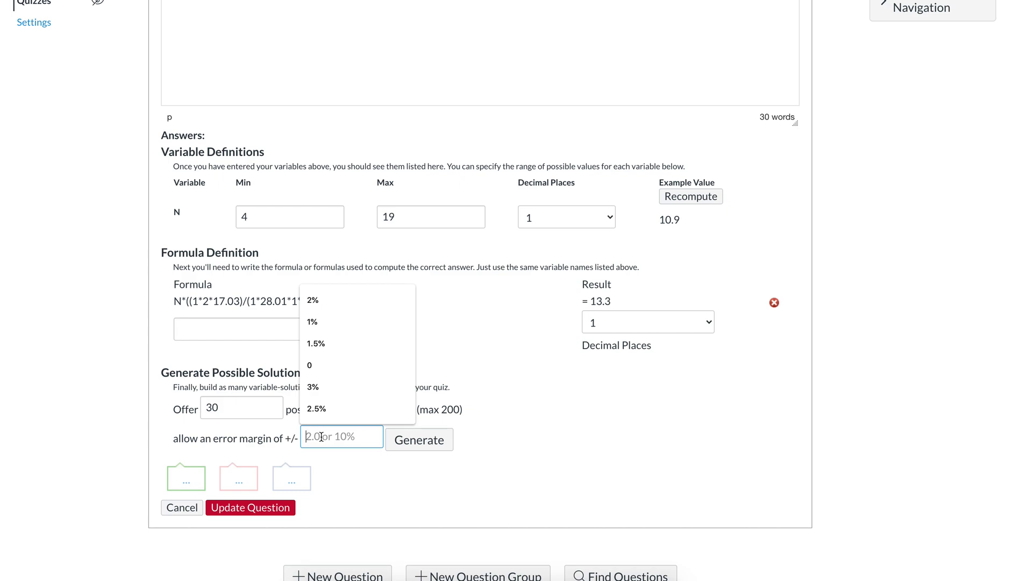
pyautogui.write('2%')
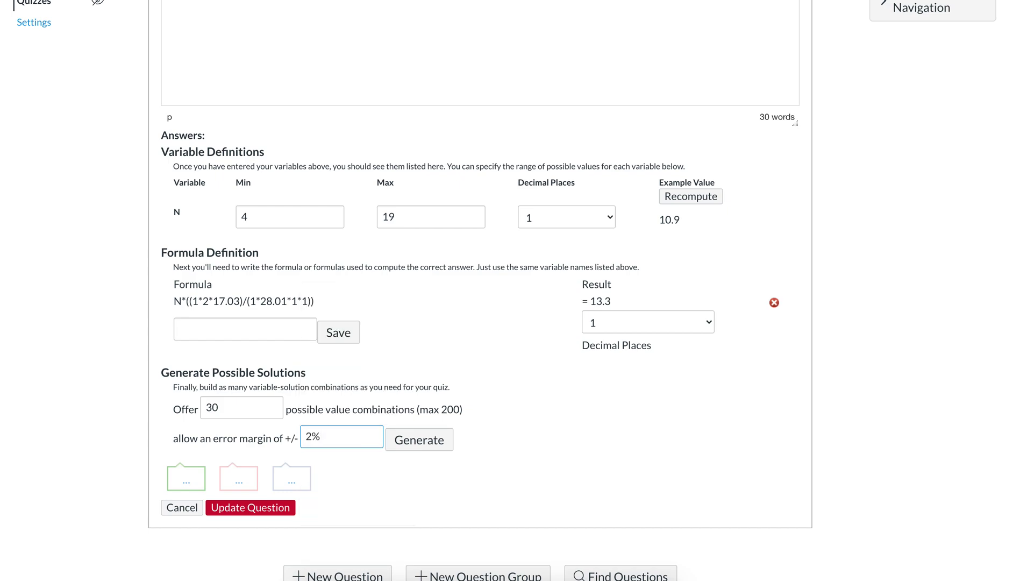
pyautogui.click(442, 446)
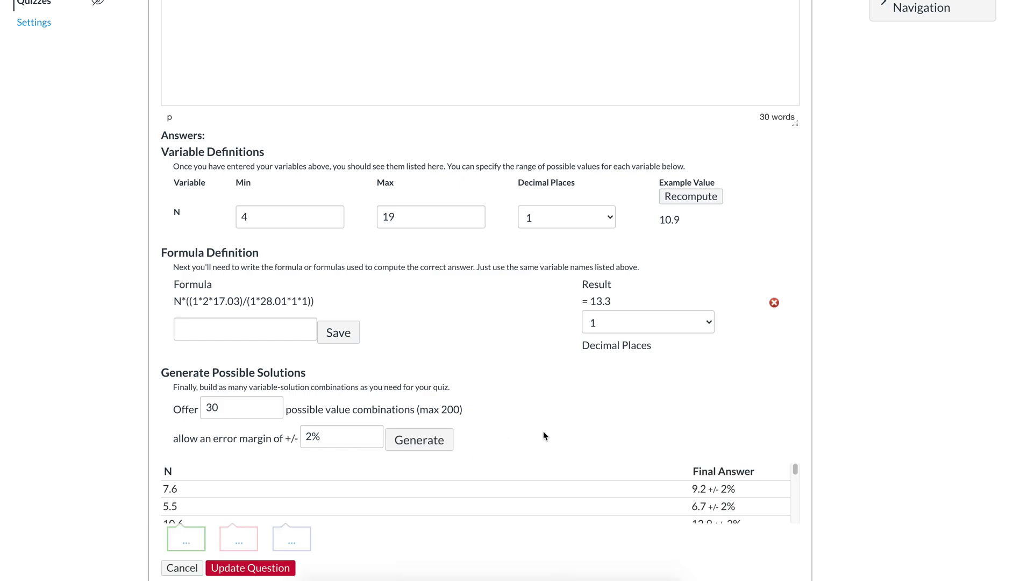
pyautogui.scroll(-1, 546, 430)
pyautogui.scroll(-1, 344, 457)
pyautogui.scroll(1, 344, 461)
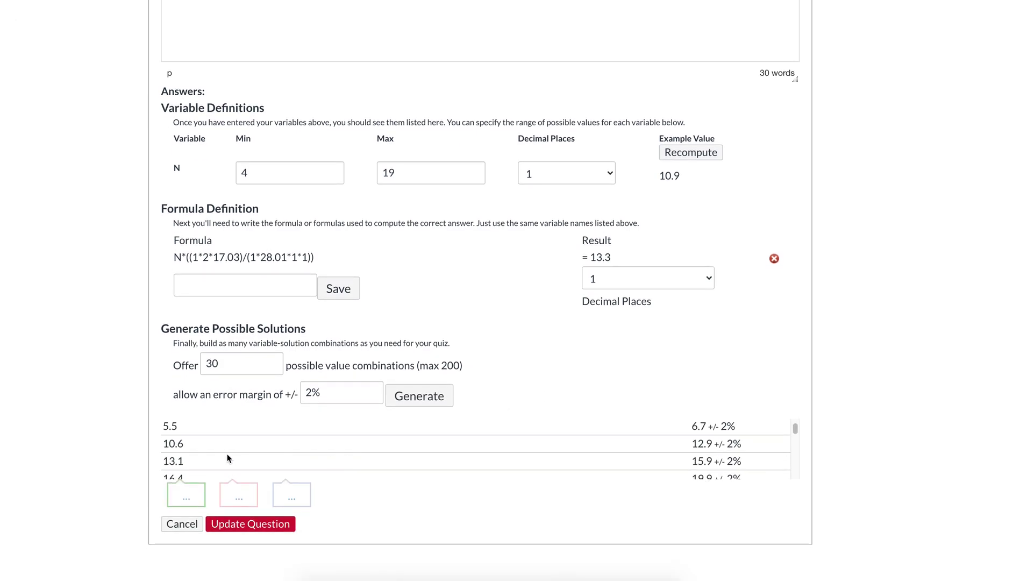
pyautogui.scroll(1, 199, 456)
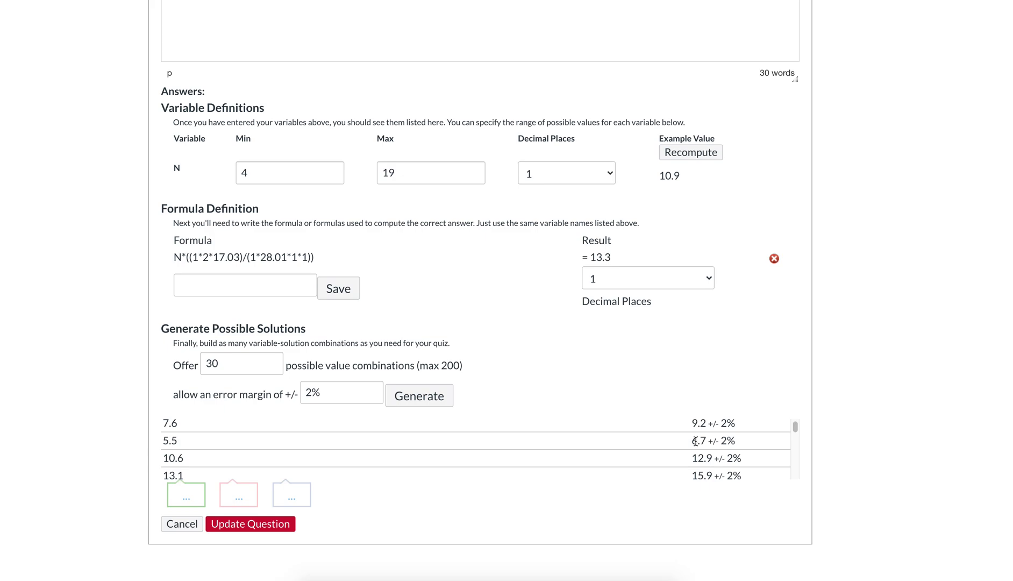
pyautogui.scroll(-4, 677, 441)
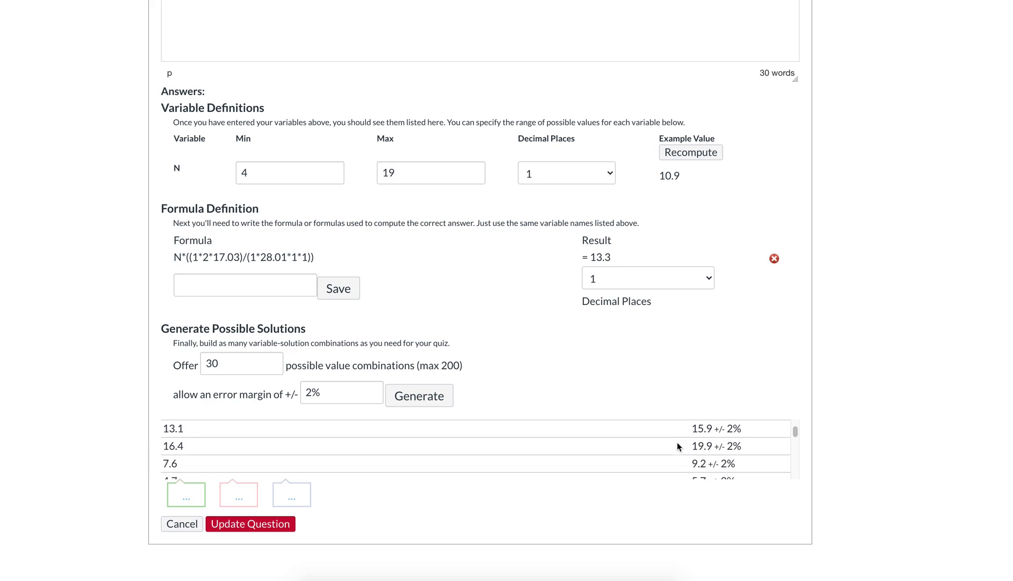
pyautogui.scroll(-3, 676, 441)
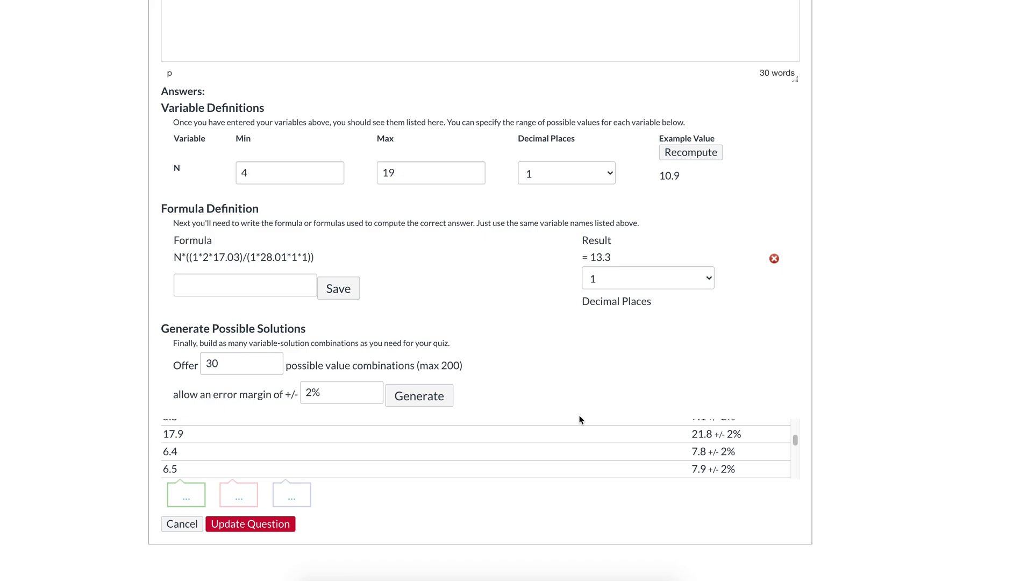
# - Update the question, save the quiz, and preview it as a student
pyautogui.click(282, 524)
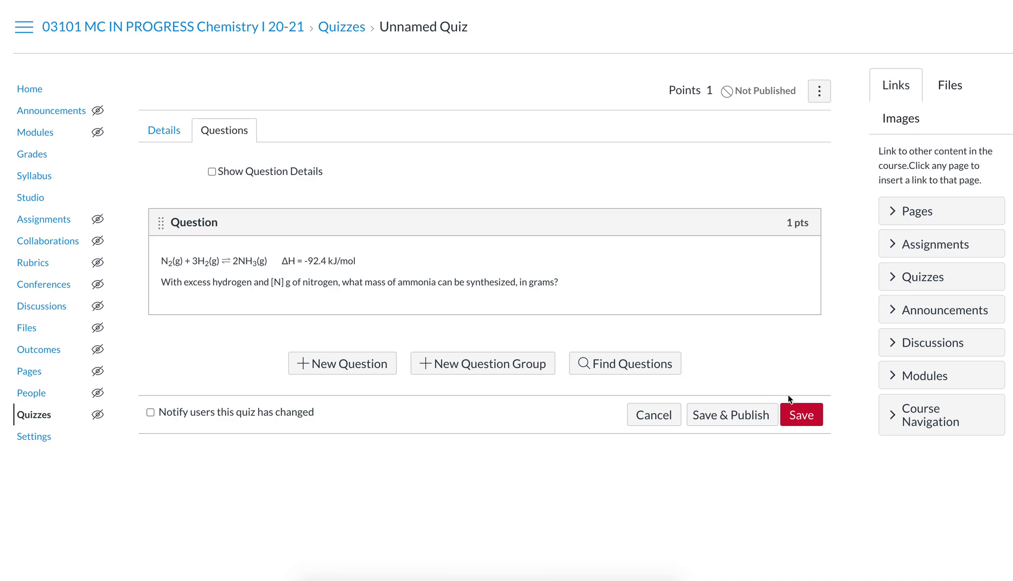
pyautogui.click(801, 416)
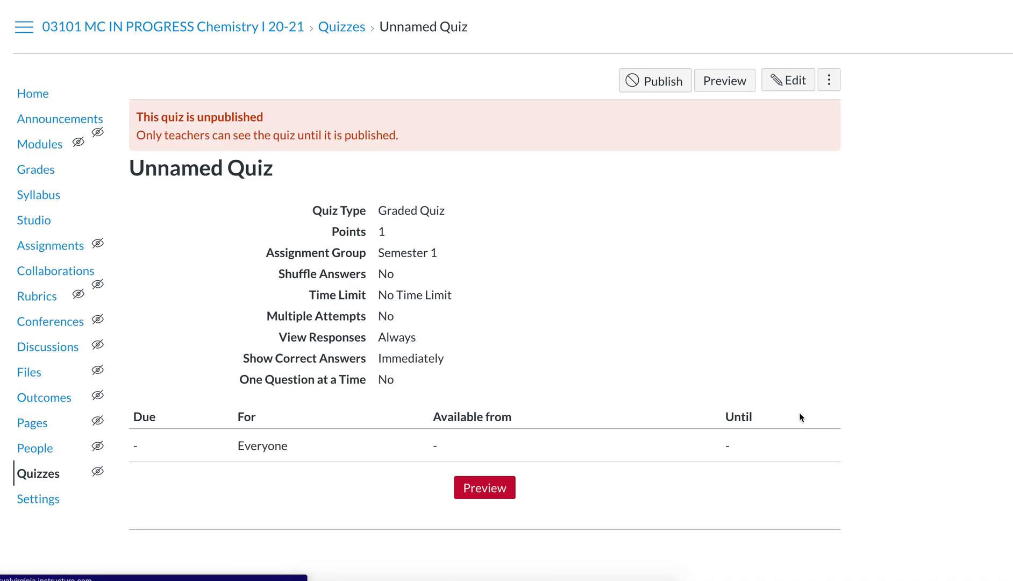
pyautogui.click(726, 82)
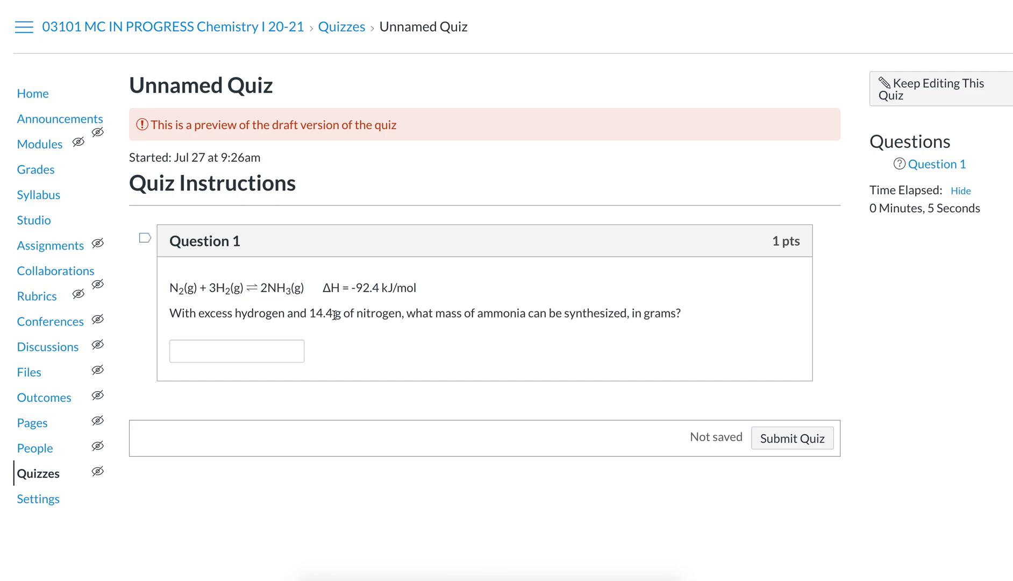
# - Enter the test answer 7847326 and submit the preview attempt
pyautogui.click(295, 346)
pyautogui.write('dsfgdsfg')
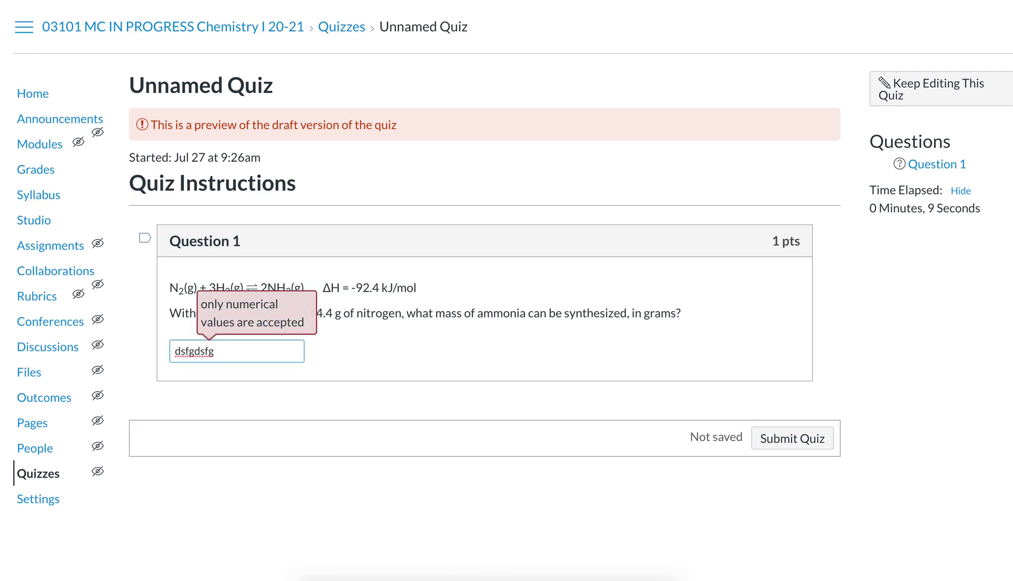
pyautogui.press('BackSpace')
pyautogui.press('BackSpace')
pyautogui.press('BackSpace')
pyautogui.press('BackSpace')
pyautogui.press('BackSpace')
pyautogui.press('BackSpace')
pyautogui.press('BackSpace')
pyautogui.press('BackSpace')
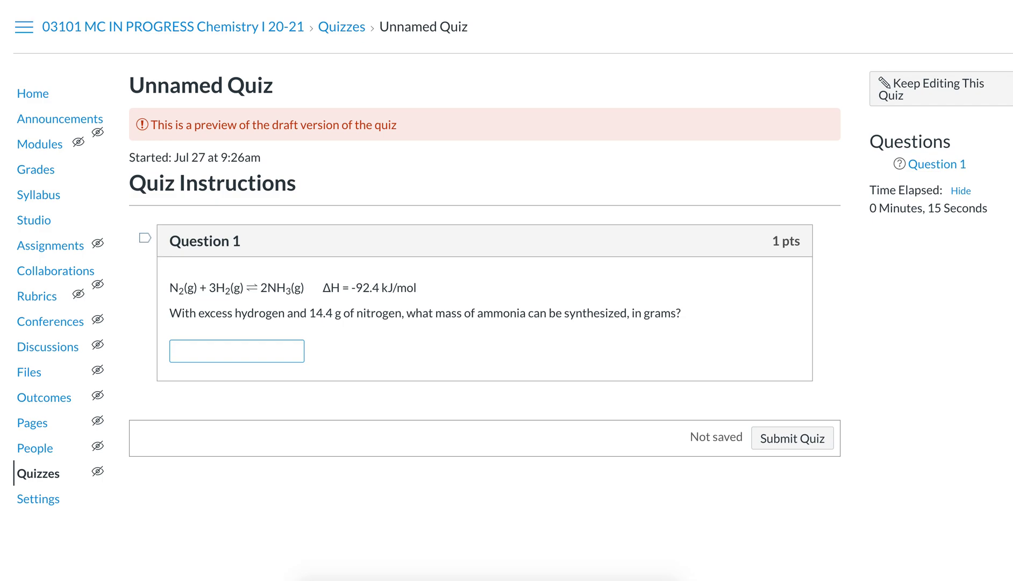
pyautogui.write('7847326')
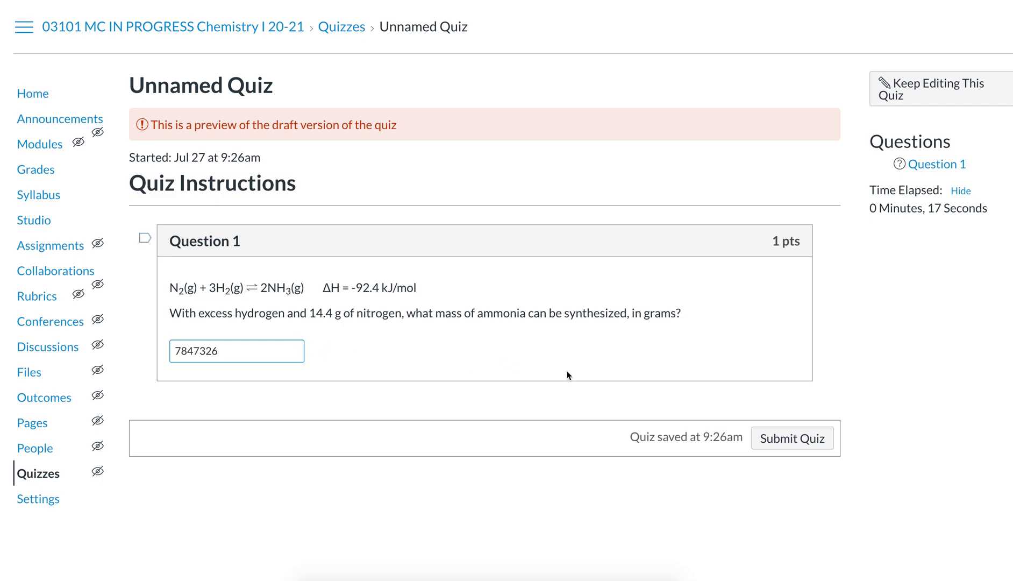
pyautogui.click(765, 437)
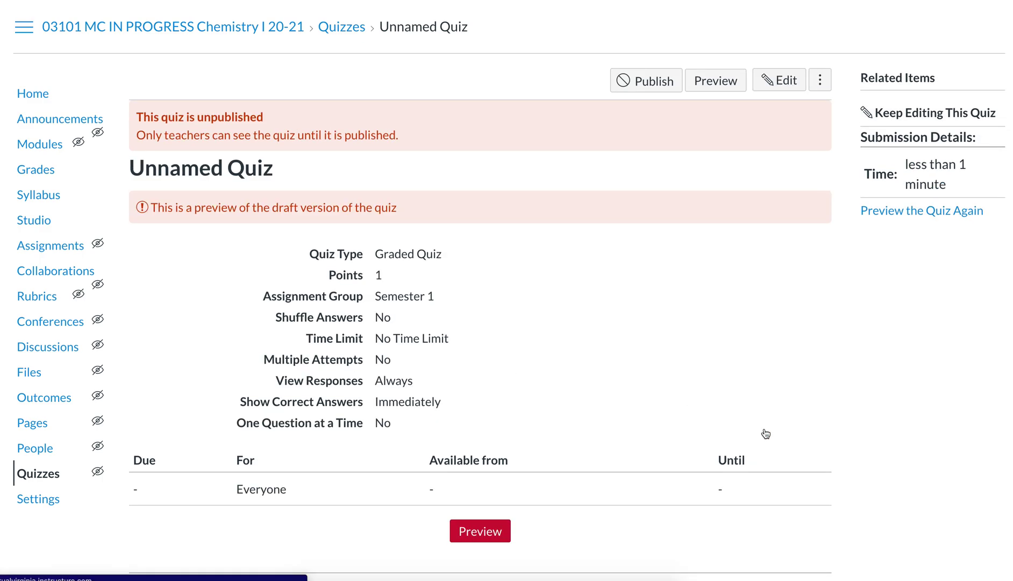
pyautogui.scroll(-6, 617, 383)
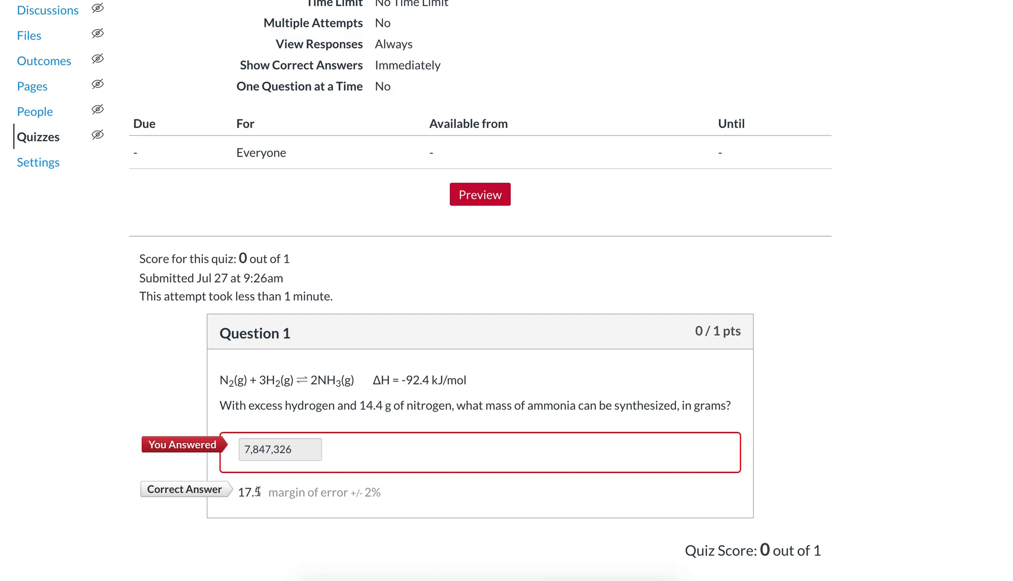
pyautogui.moveTo(262, 492); pyautogui.dragTo(257, 491)
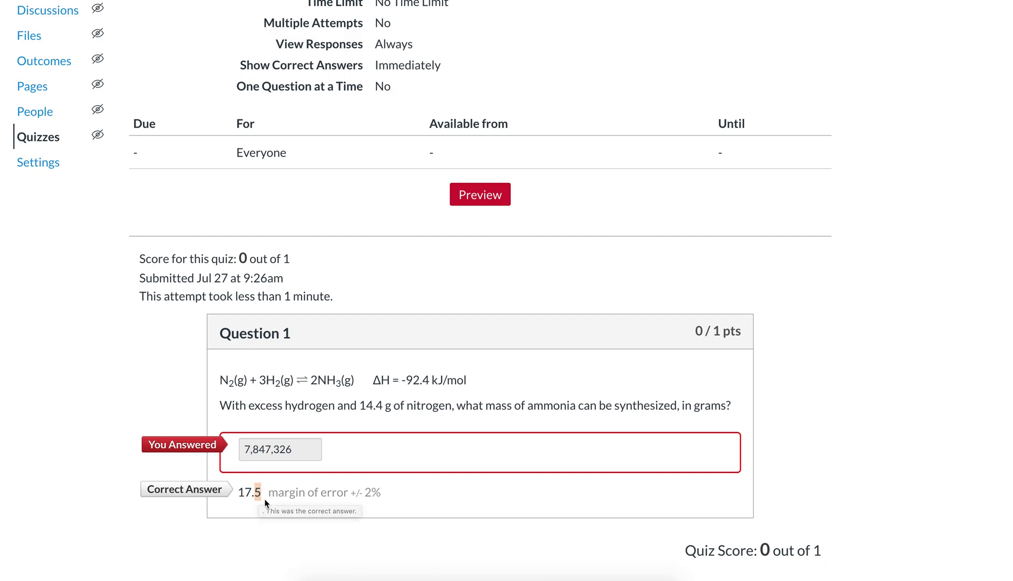
pyautogui.click(236, 504)
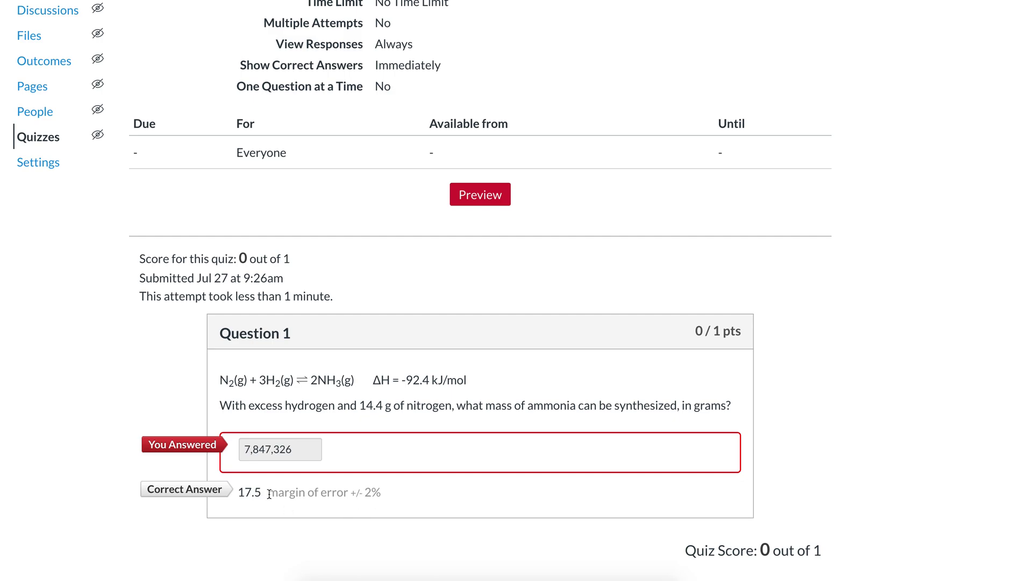
pyautogui.moveTo(270, 494)
pyautogui.scroll(6, 573, 242)
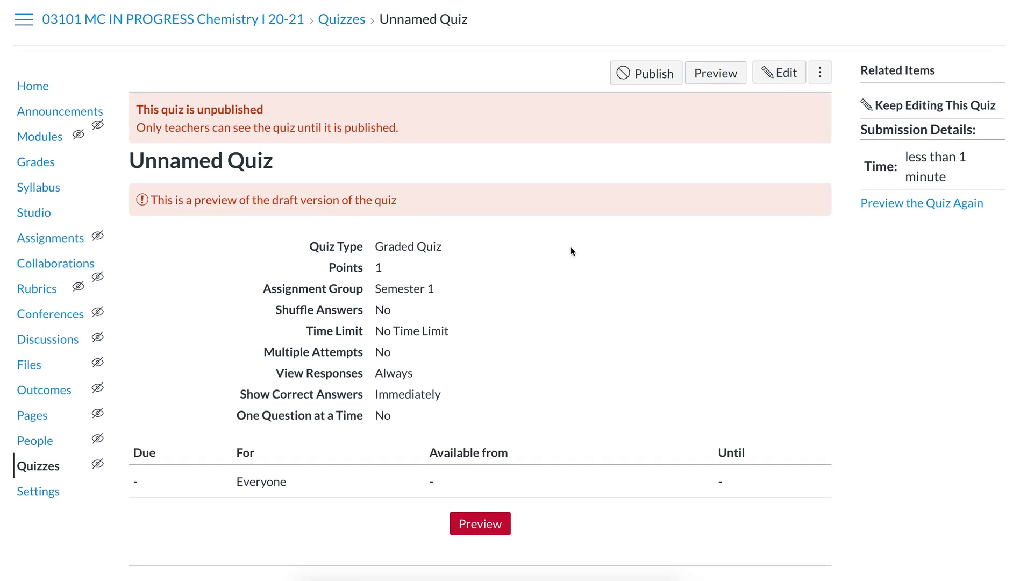
# - Scroll the unpublished 1-point quiz's summary page back up to its top
pyautogui.scroll(1, 570, 247)
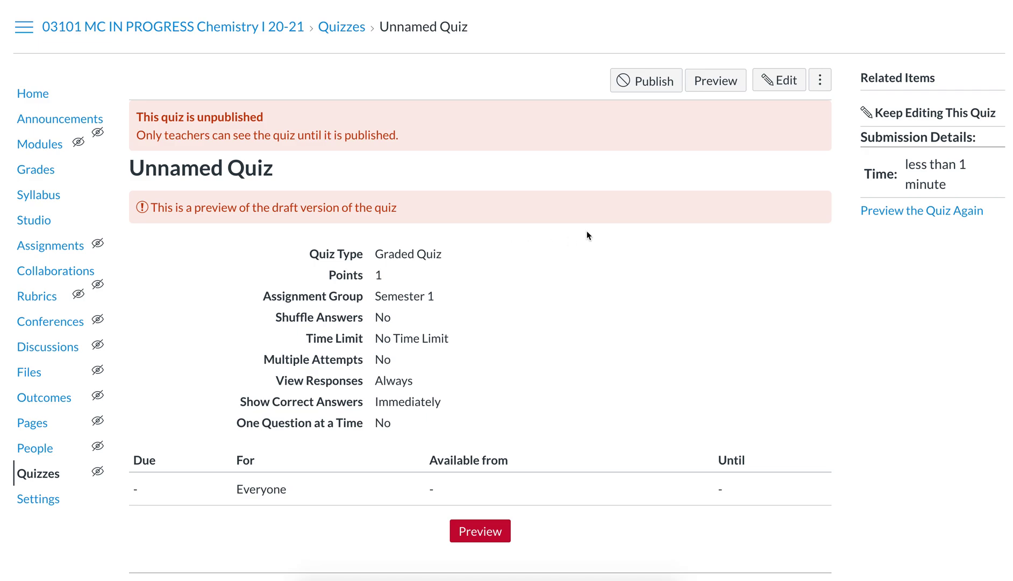
pyautogui.scroll(-5, 448, 333)
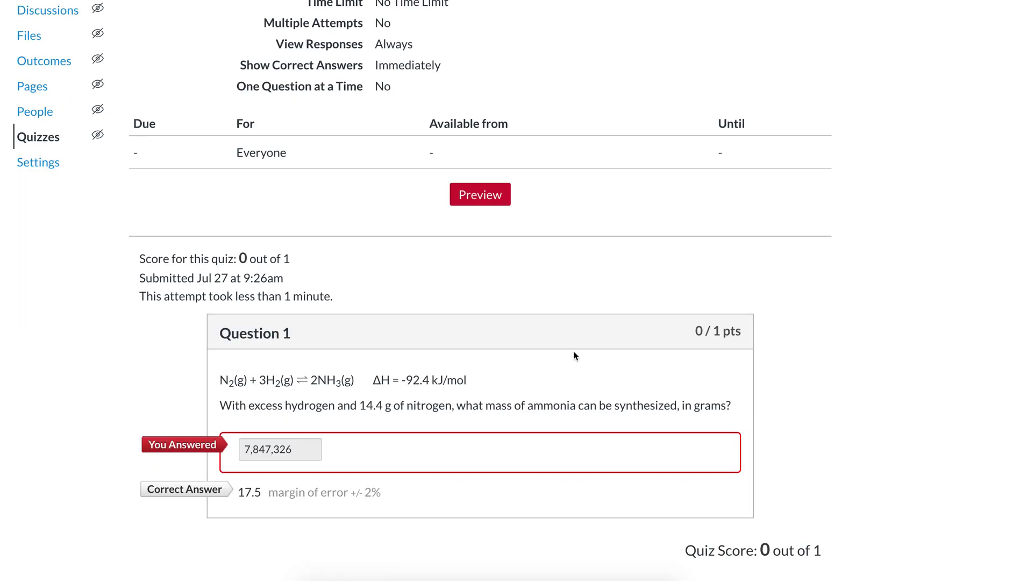
pyautogui.scroll(5, 576, 354)
# - Edit the quiz, open the ammonia question from Questions, and select its '[N] g of nitrogen' text
pyautogui.click(783, 81)
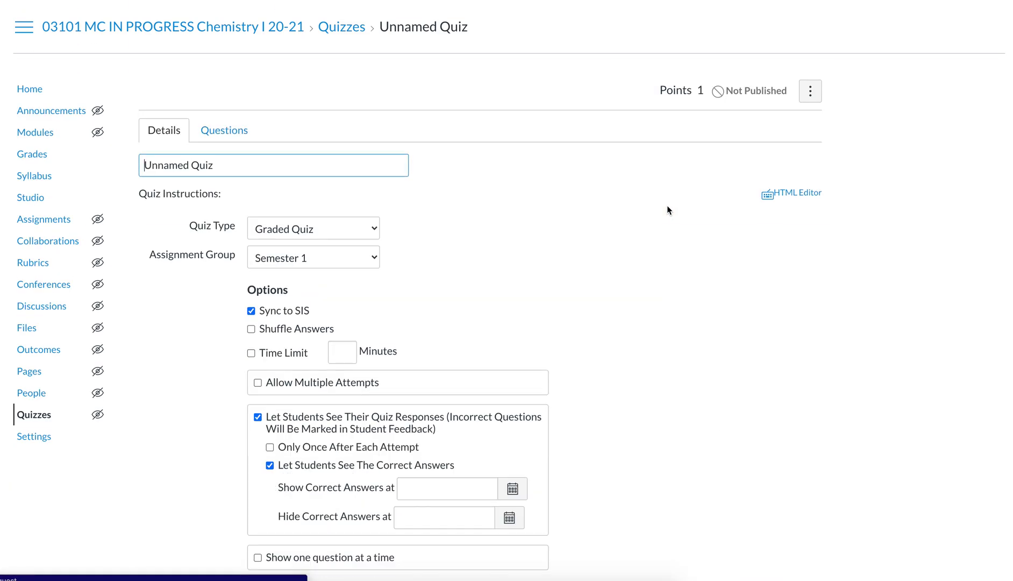
pyautogui.click(224, 130)
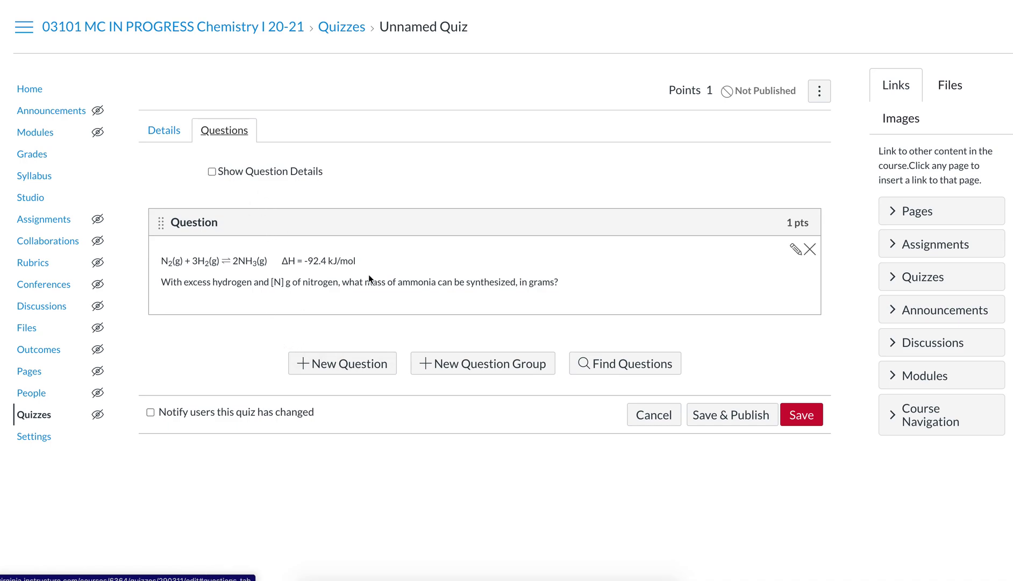
pyautogui.click(795, 249)
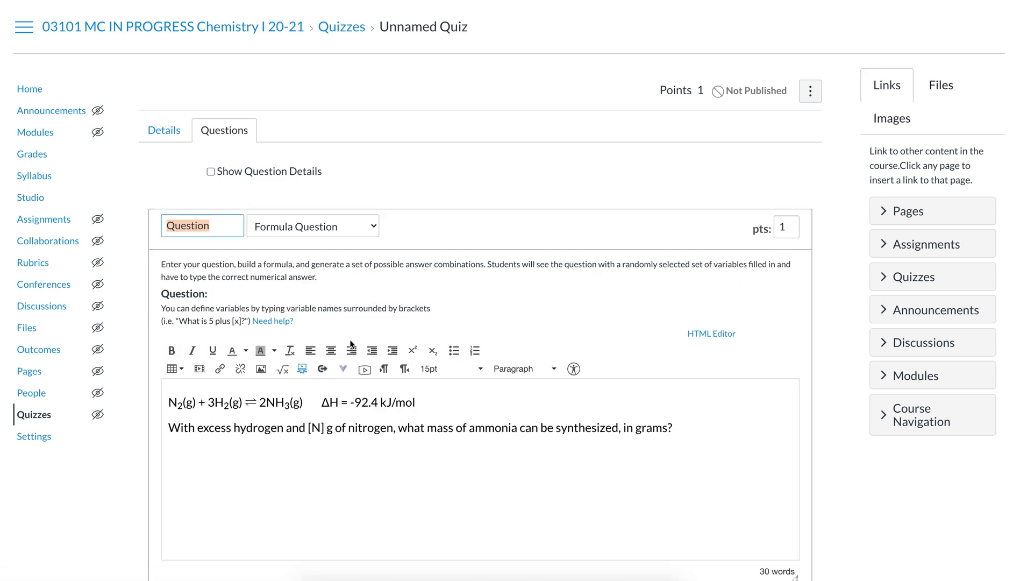
pyautogui.moveTo(169, 404); pyautogui.dragTo(463, 461)
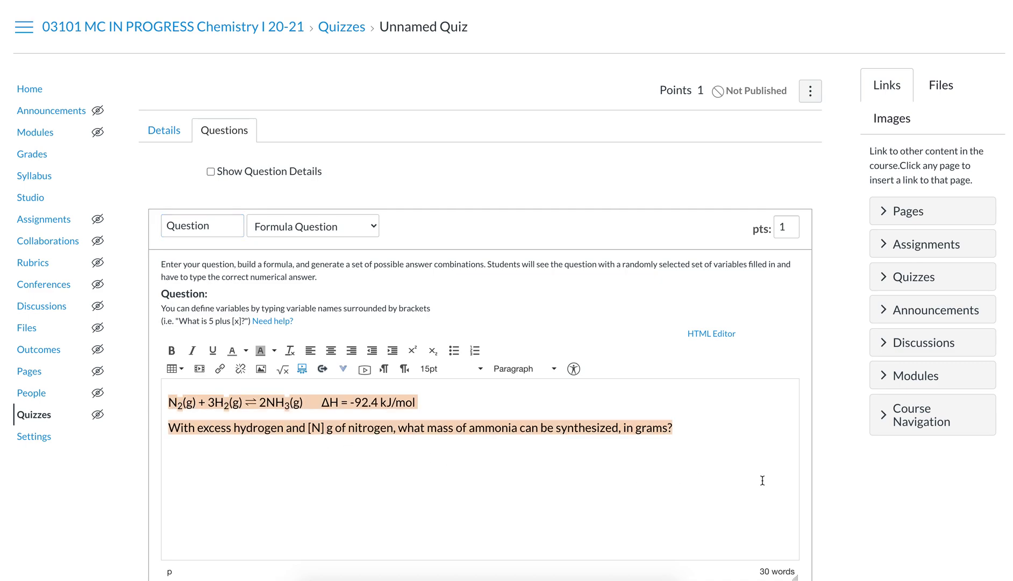